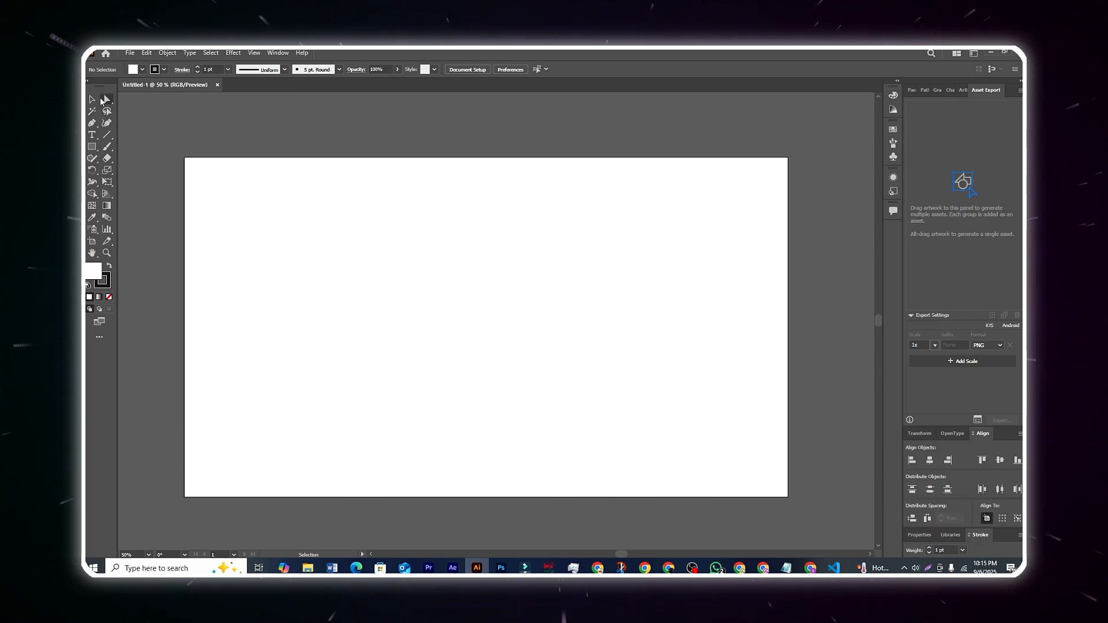
Undock the toolbar and float it over the artboard, right of its centre.
drag(93, 83, 539, 180)
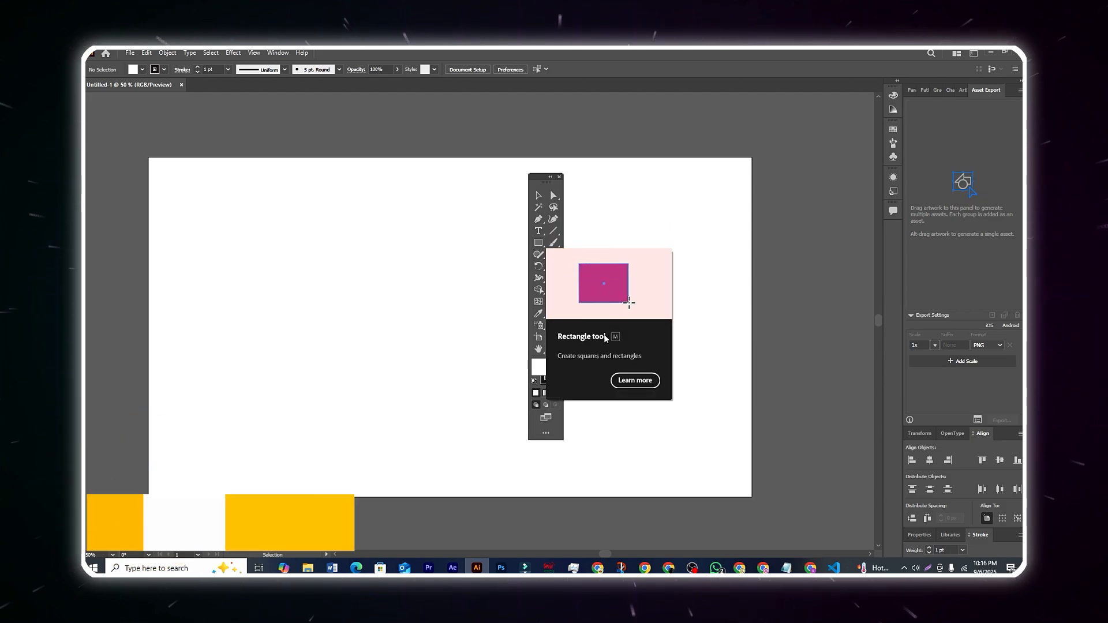
drag(542, 178, 548, 177)
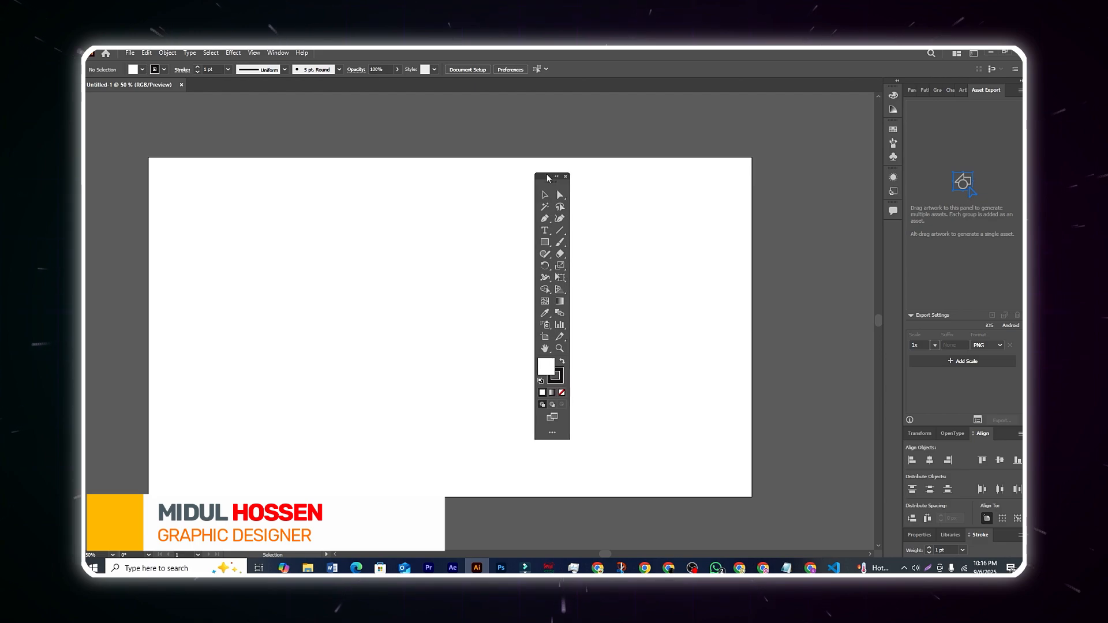
Look at the tools grouped under the Direct Selection, Pen and Rectangle tools.
click(565, 199)
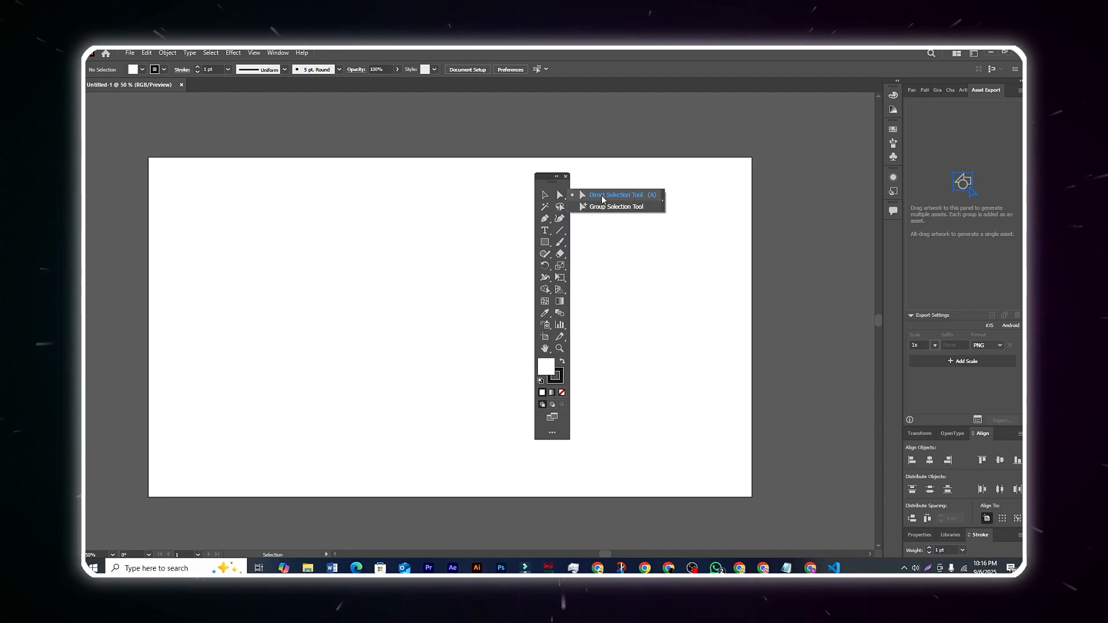
click(549, 224)
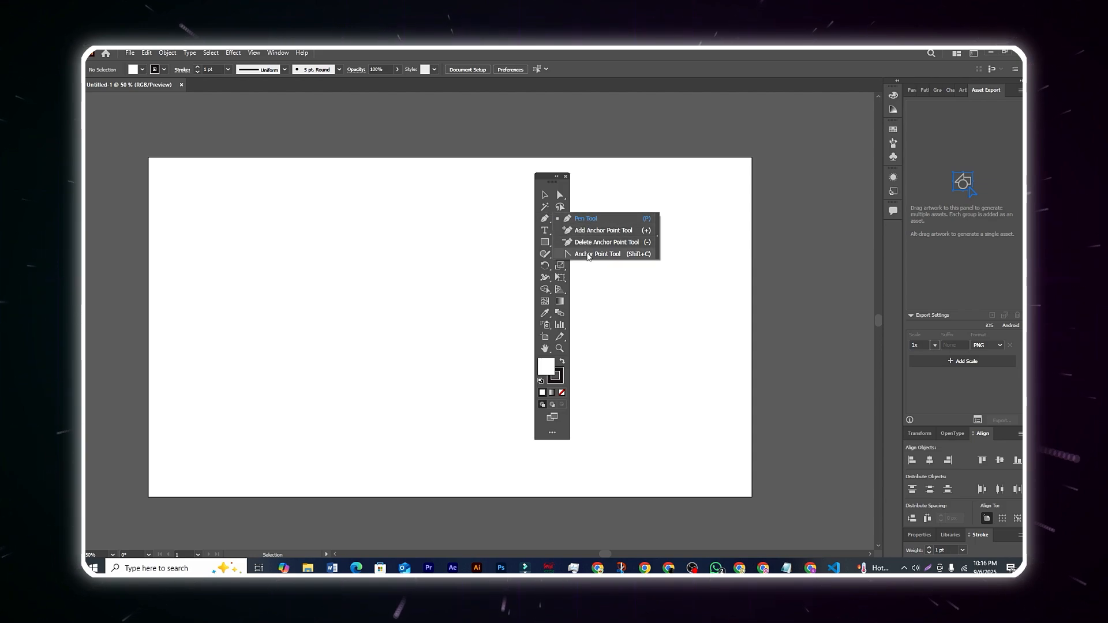
click(544, 243)
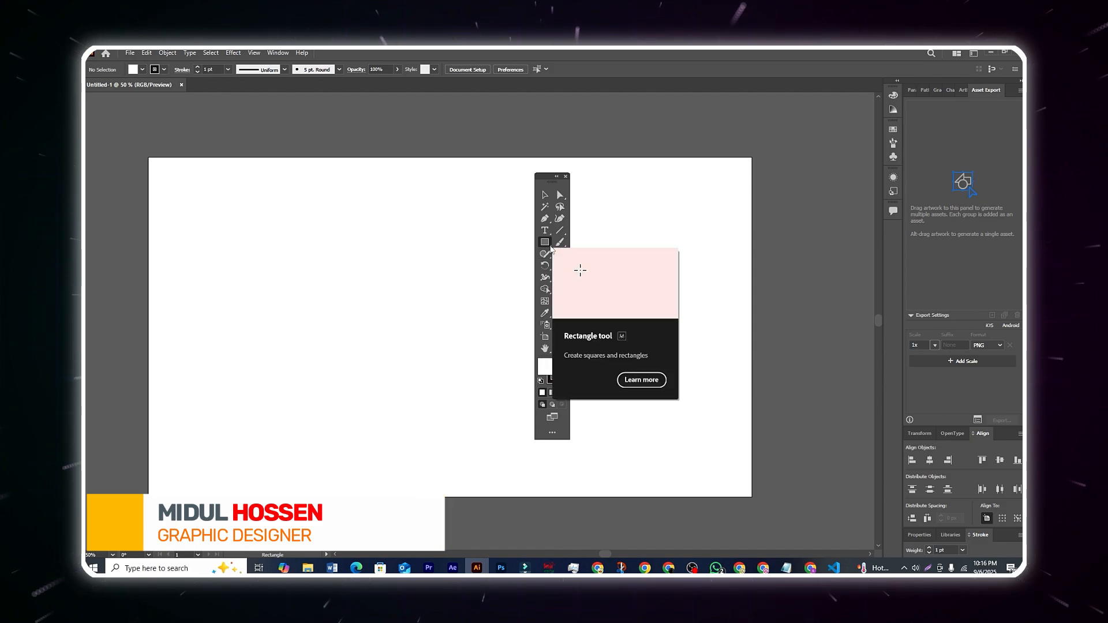
Tear off the shape tools group as a separate floating panel, switch it to a vertical layout, and close it.
click(550, 247)
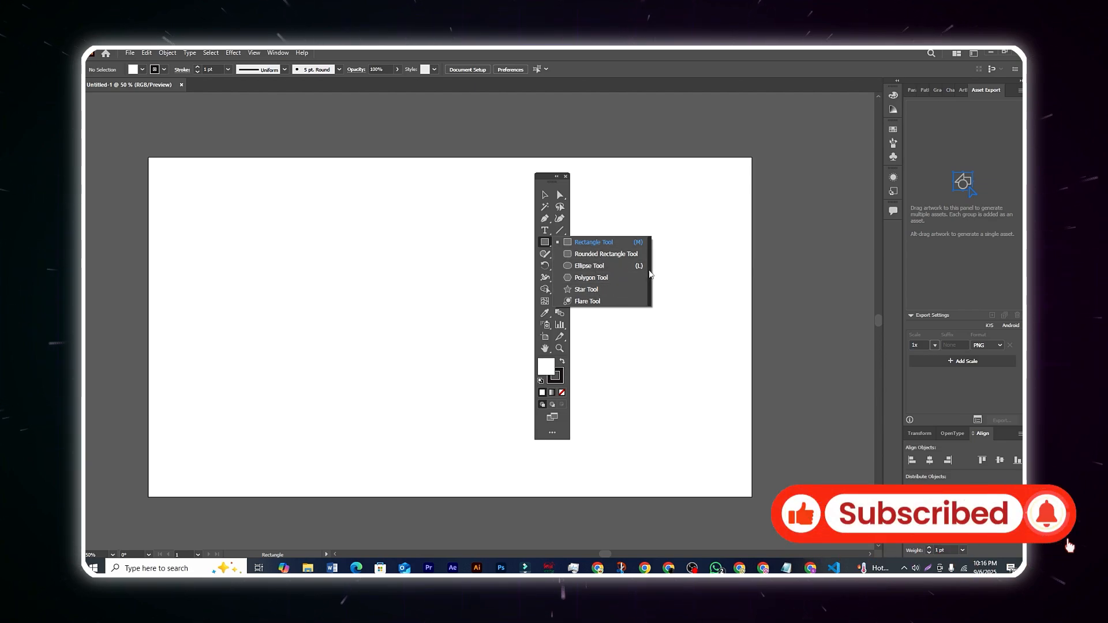
click(650, 276)
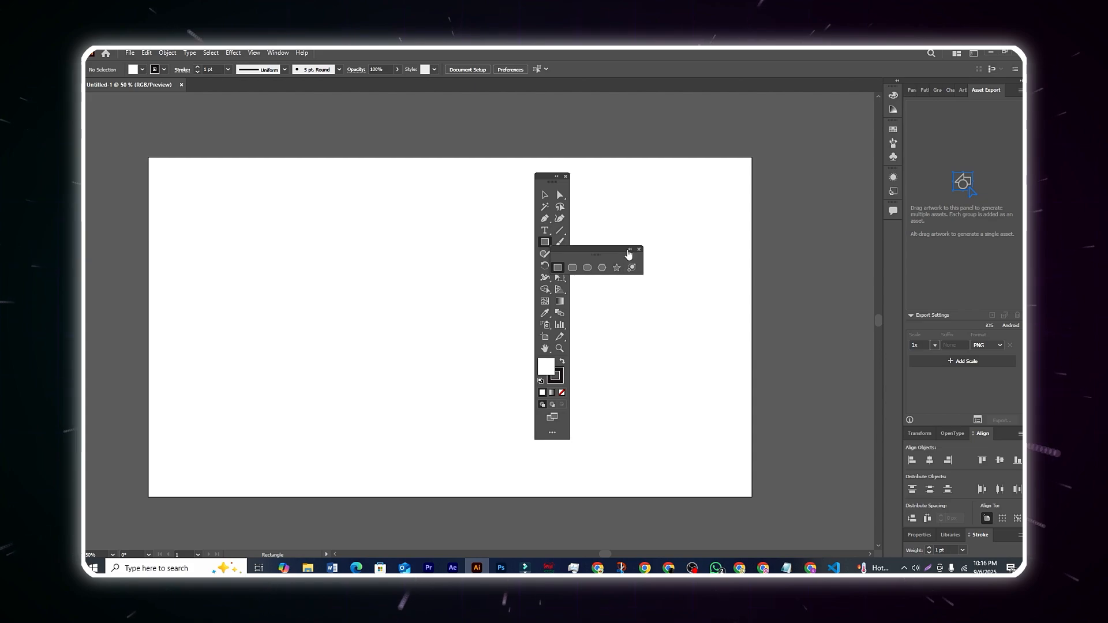
click(629, 249)
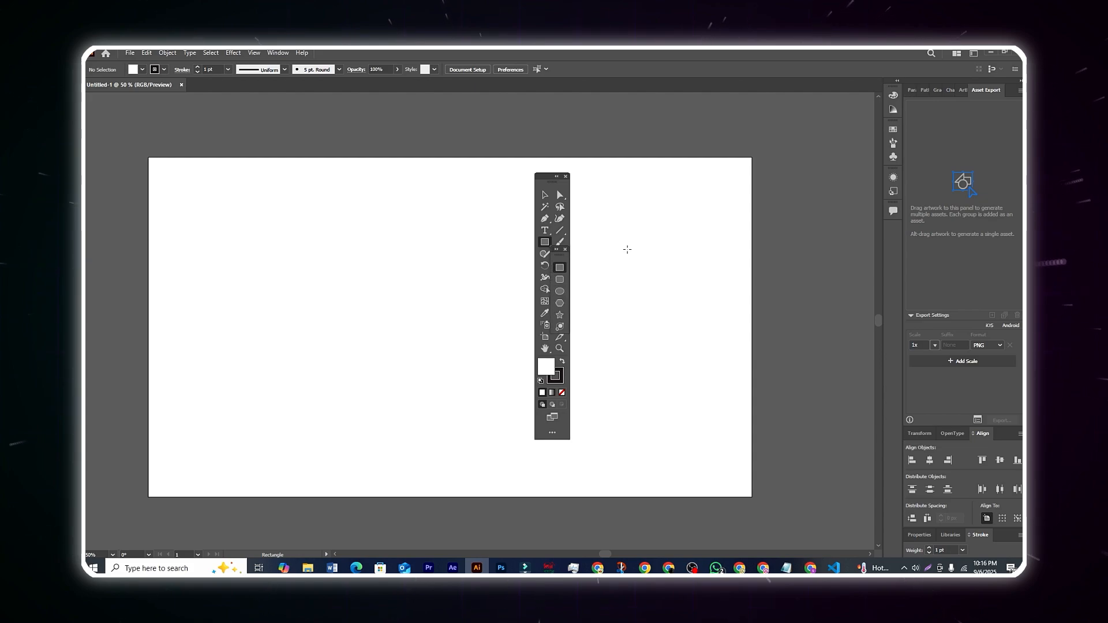
click(565, 250)
click(545, 242)
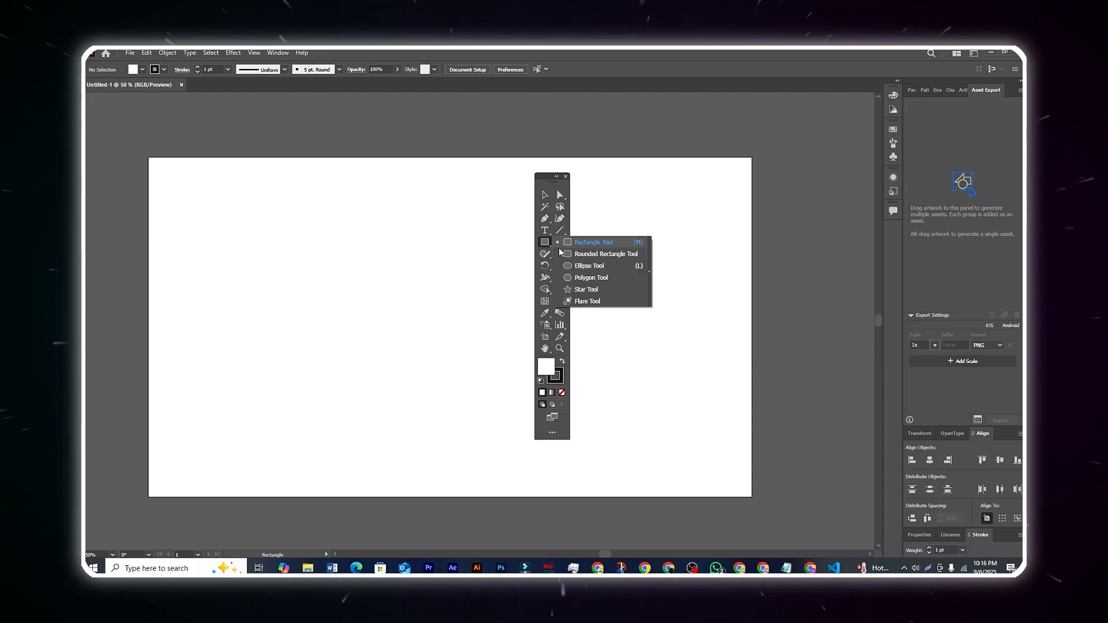
Shift the floating toolbar aside and draw a rectangle about 543 by 335 px in the artboard's upper middle.
drag(541, 183, 602, 182)
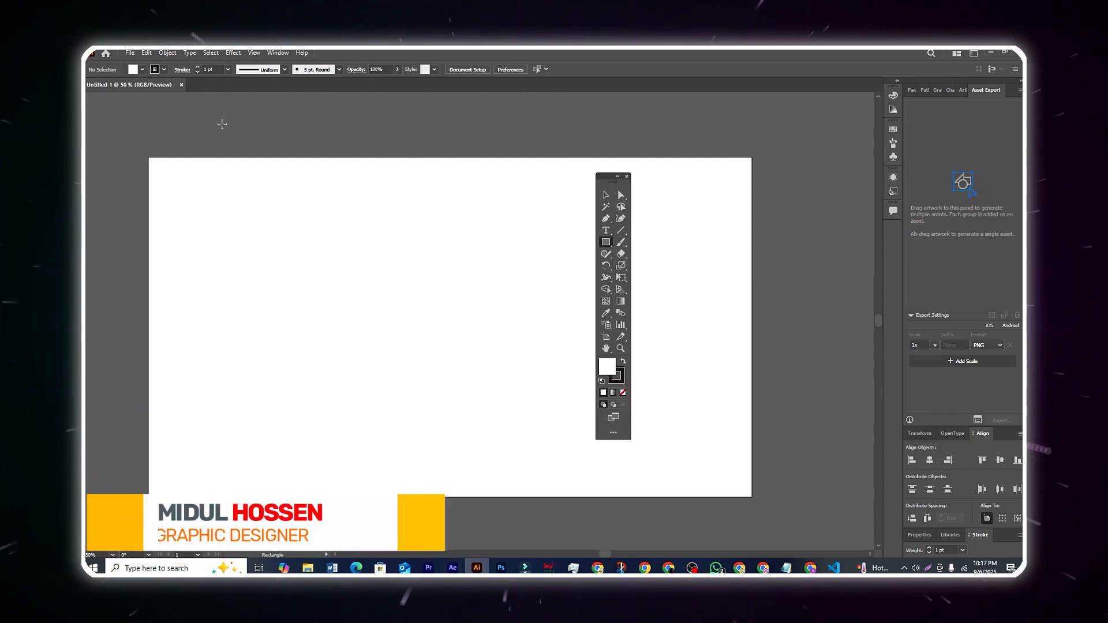
drag(609, 176, 637, 176)
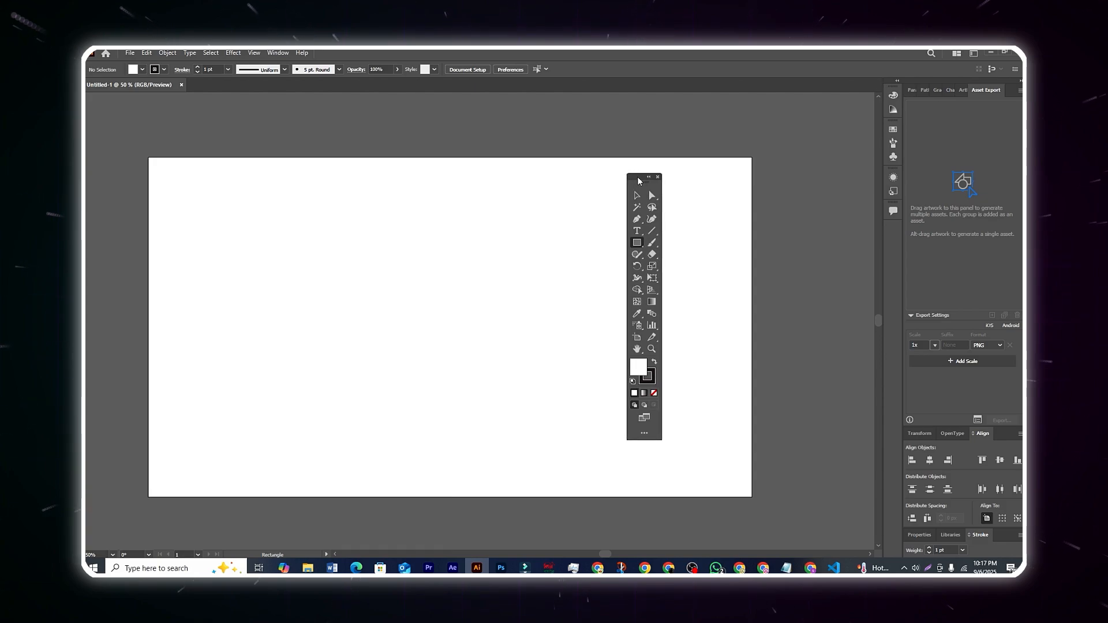
click(637, 243)
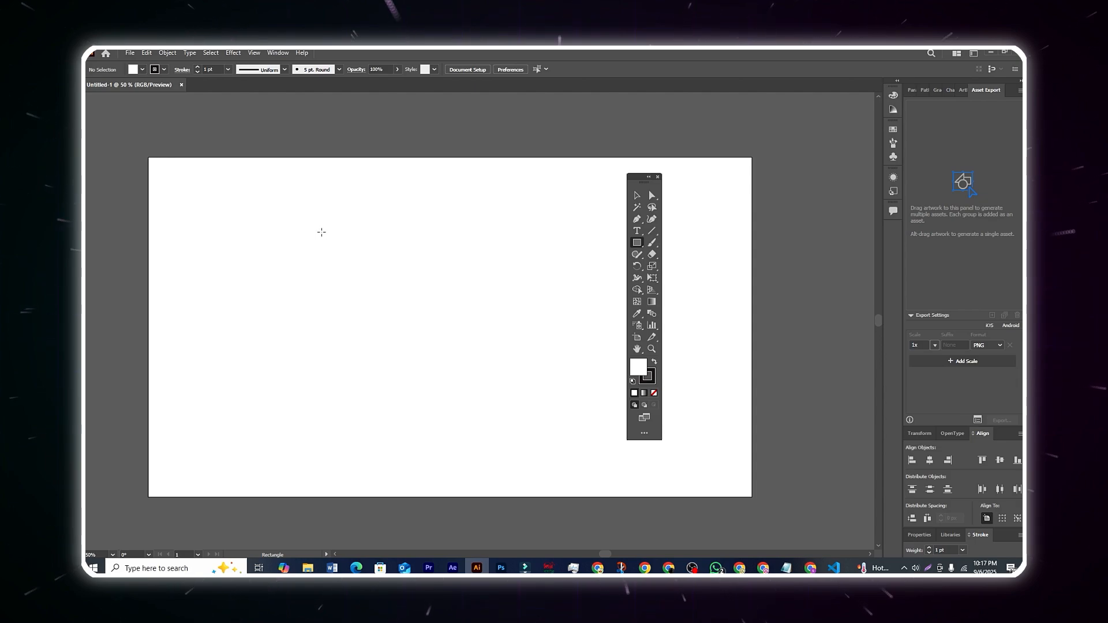
drag(322, 231, 493, 339)
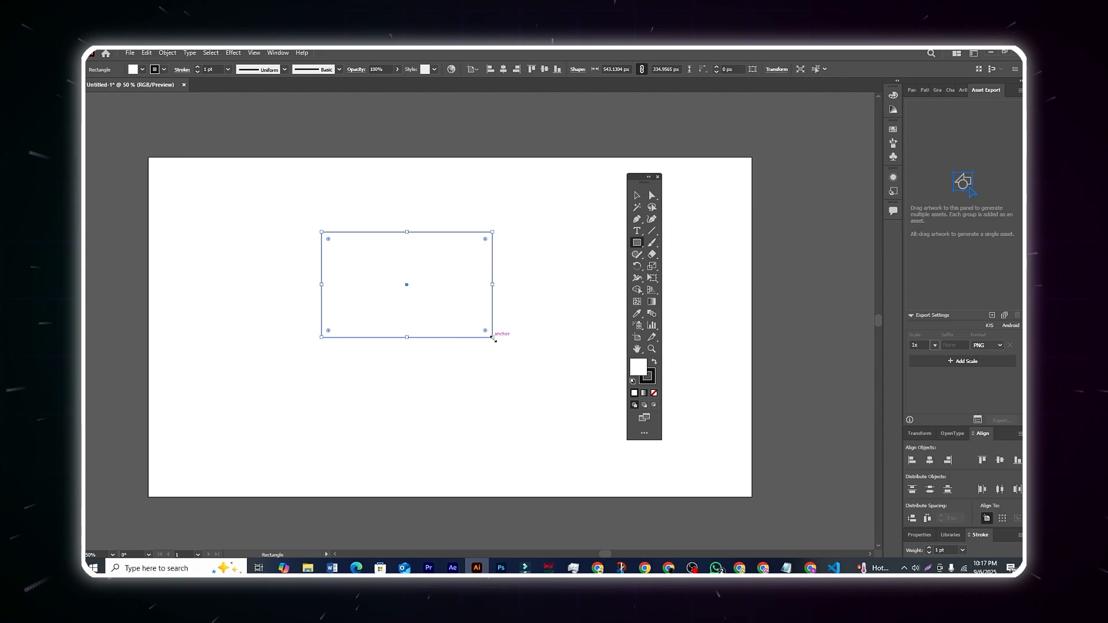
Move the rectangle slightly down and enlarge it from its bottom-right corner to about 593 by 368 px.
click(635, 198)
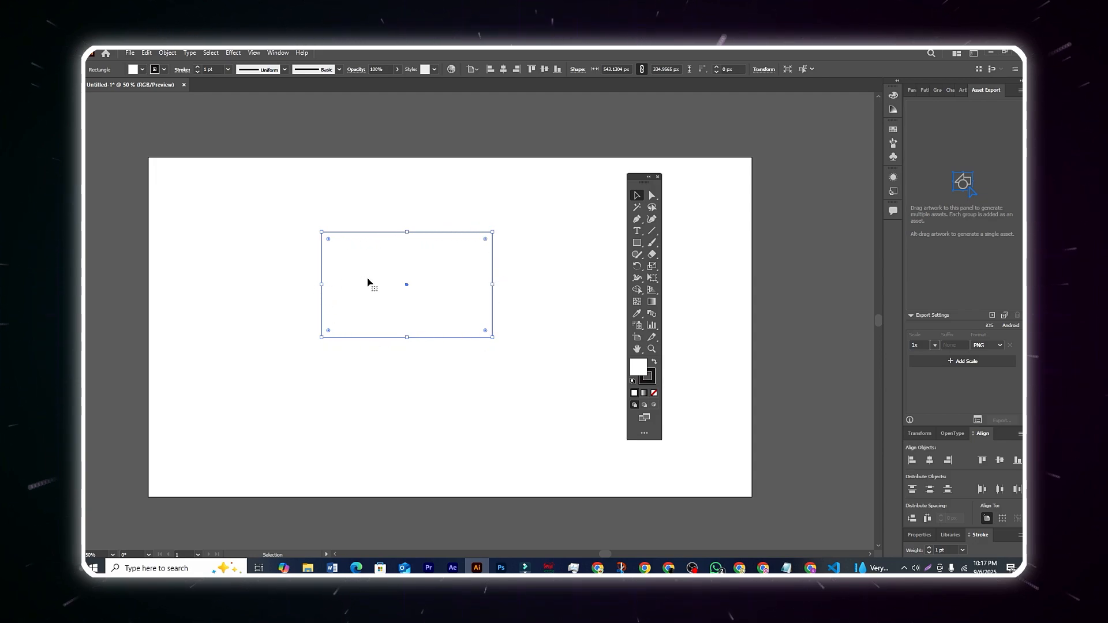
mouse_move(424, 231)
mouse_down()
mouse_move(363, 227)
mouse_move(424, 198)
mouse_move(447, 279)
mouse_move(389, 216)
mouse_move(438, 233)
mouse_move(403, 240)
mouse_move(432, 247)
mouse_up()
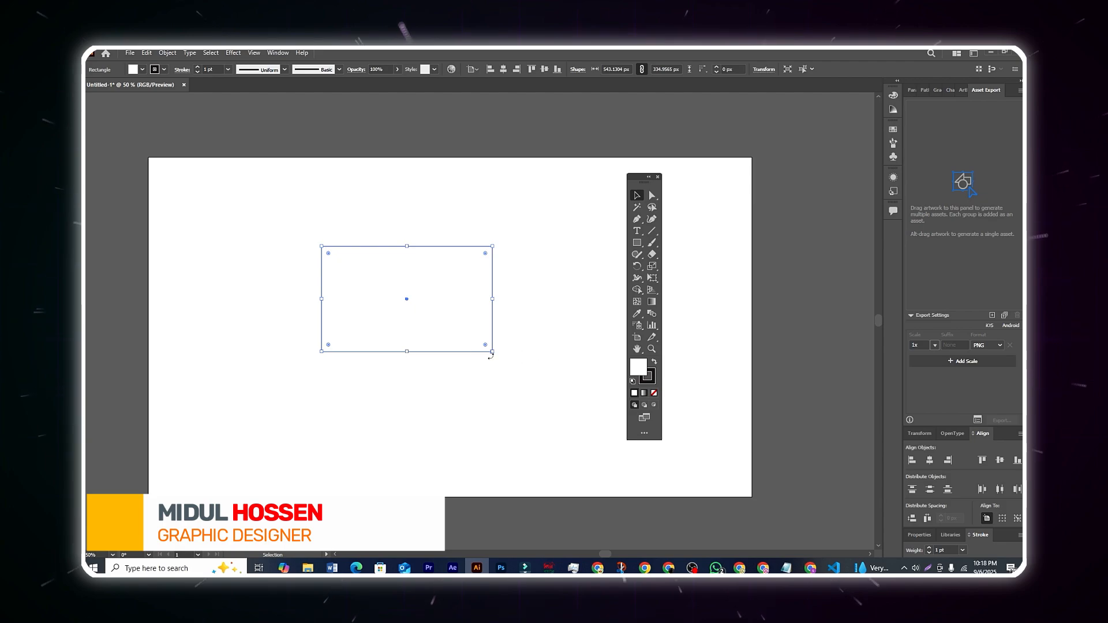
mouse_move(494, 353)
mouse_down()
mouse_move(405, 307)
mouse_move(505, 356)
mouse_move(408, 321)
mouse_move(495, 366)
mouse_move(511, 356)
mouse_move(439, 358)
mouse_move(446, 343)
mouse_move(478, 351)
mouse_move(427, 323)
mouse_move(538, 402)
mouse_move(378, 307)
mouse_move(435, 346)
mouse_move(436, 294)
mouse_move(361, 336)
mouse_move(527, 389)
mouse_move(419, 310)
mouse_move(473, 418)
mouse_move(413, 364)
mouse_move(508, 362)
mouse_up()
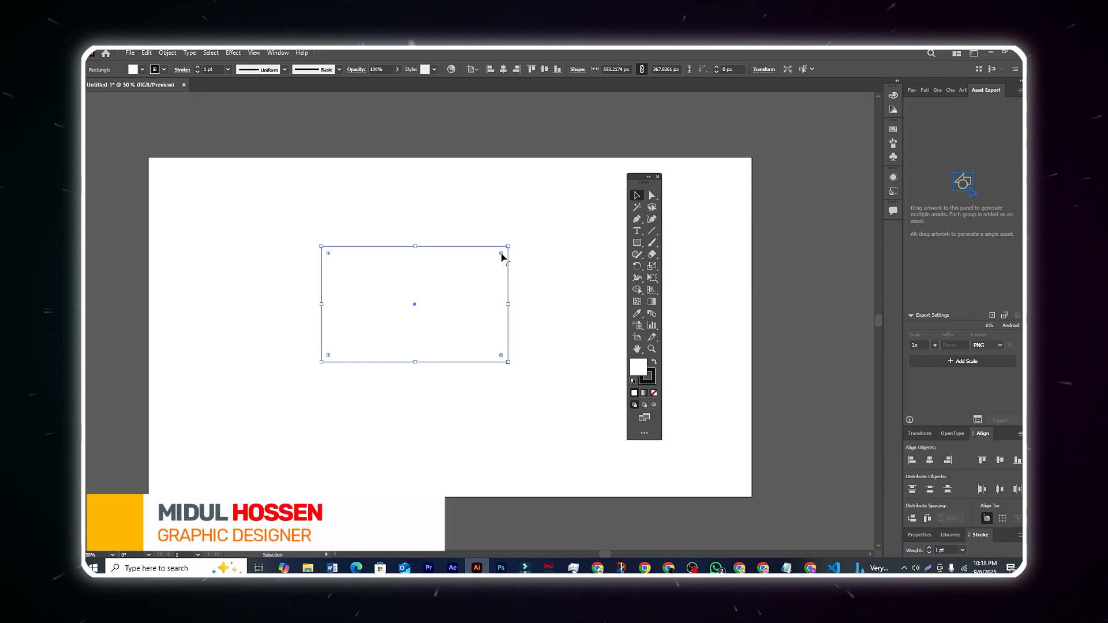
Round all four corners of the rectangle to a radius of about 45 px and make them square again.
drag(500, 258, 496, 260)
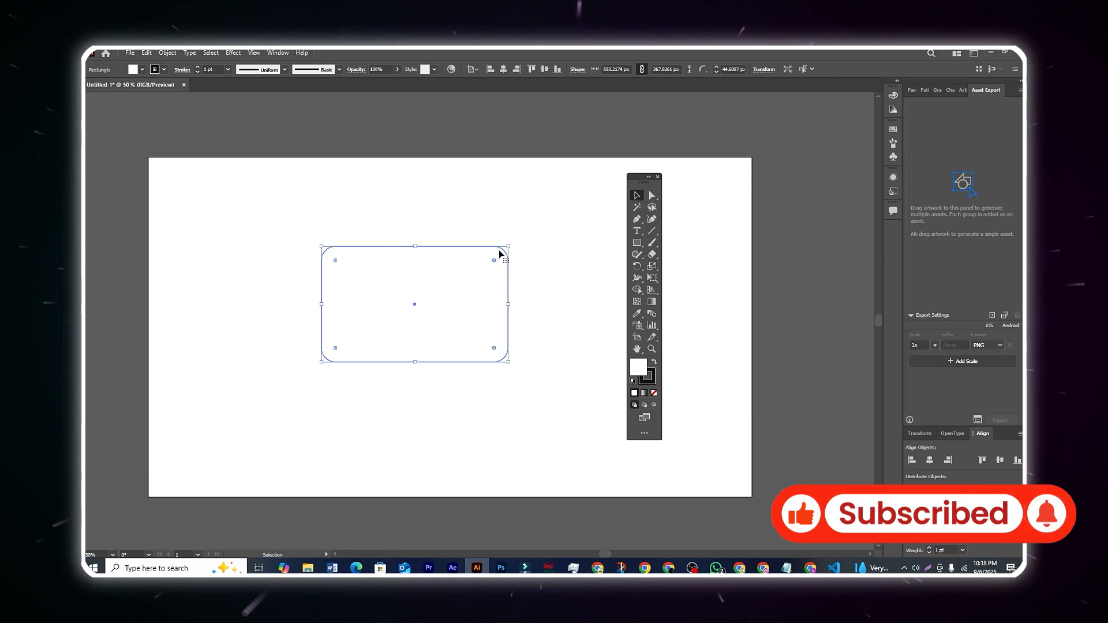
click(518, 243)
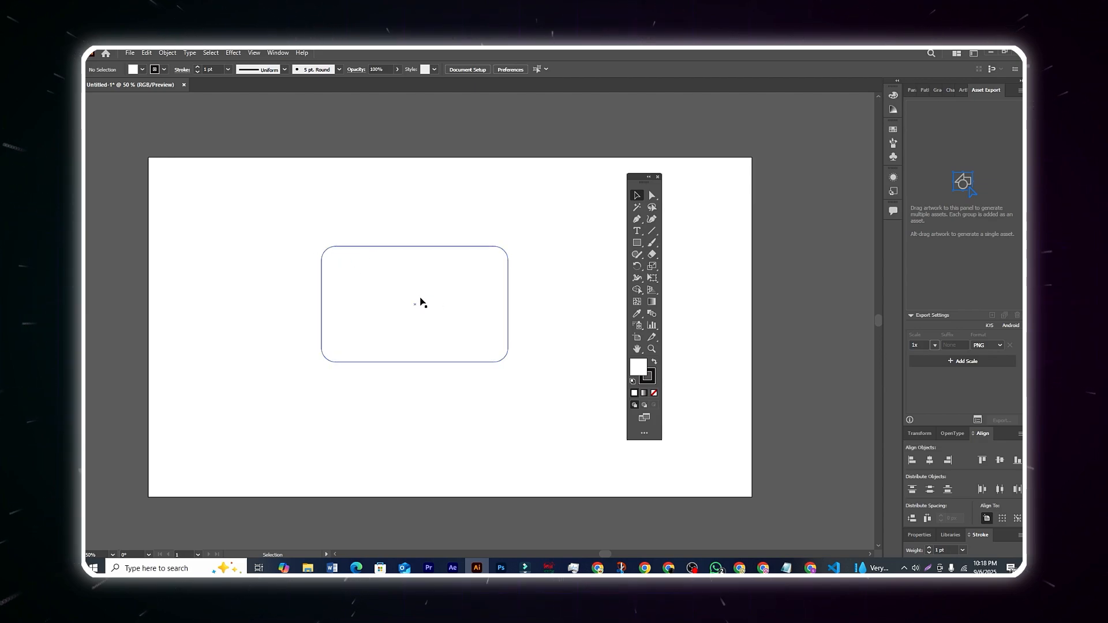
click(481, 248)
drag(493, 263, 545, 243)
click(546, 247)
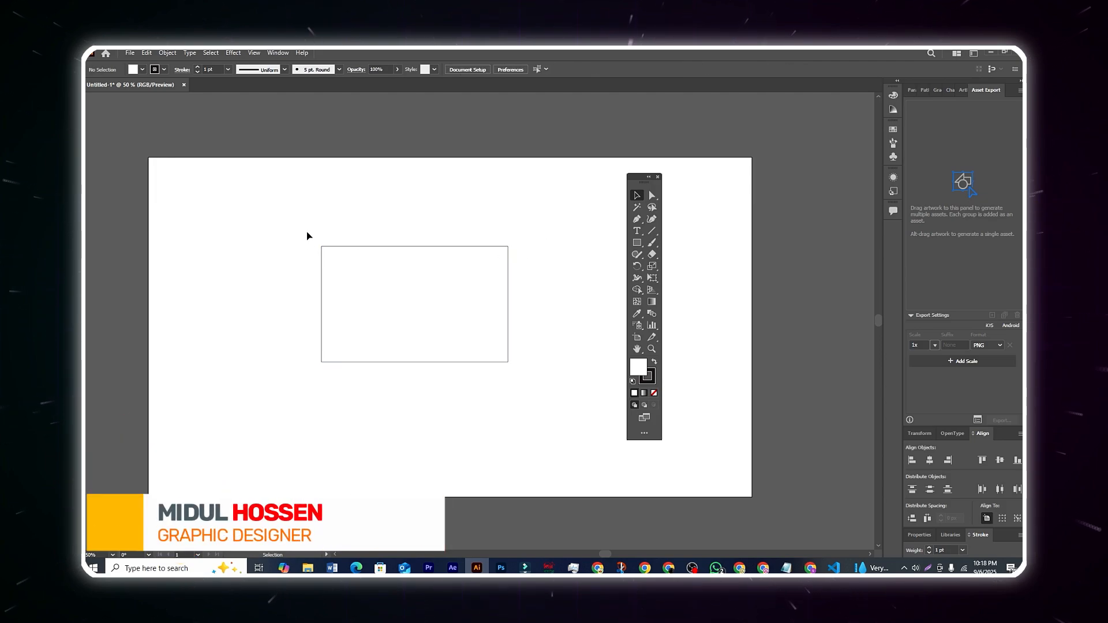
Select the whole rectangle by itself and with a marquee over its top-left corner using the Selection tool, clearing the selection each time.
click(333, 267)
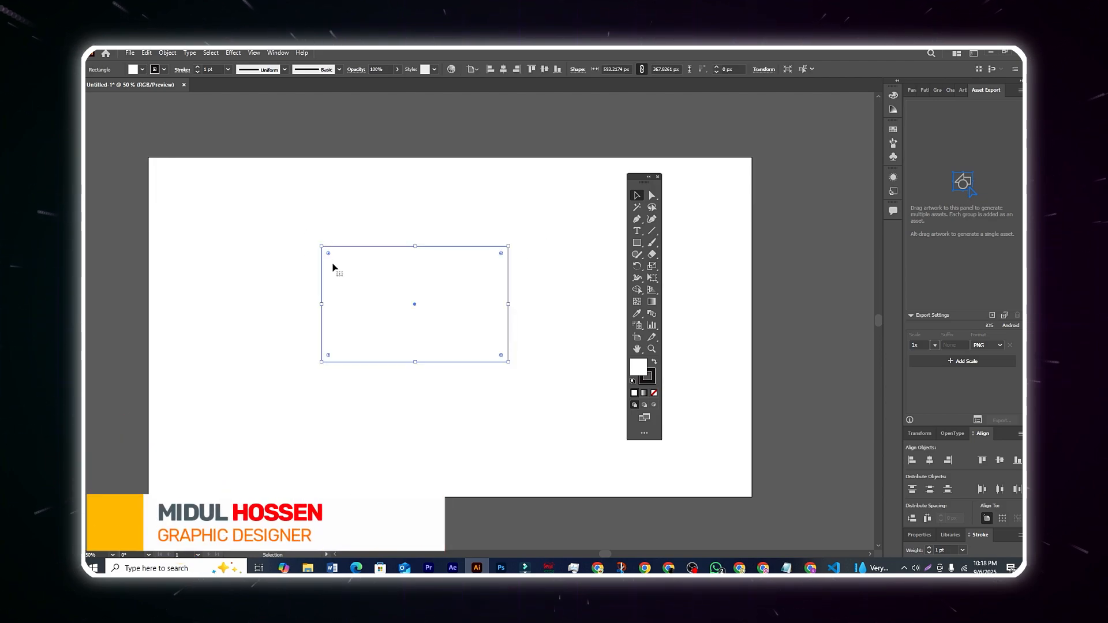
click(337, 229)
drag(307, 239, 347, 269)
click(334, 225)
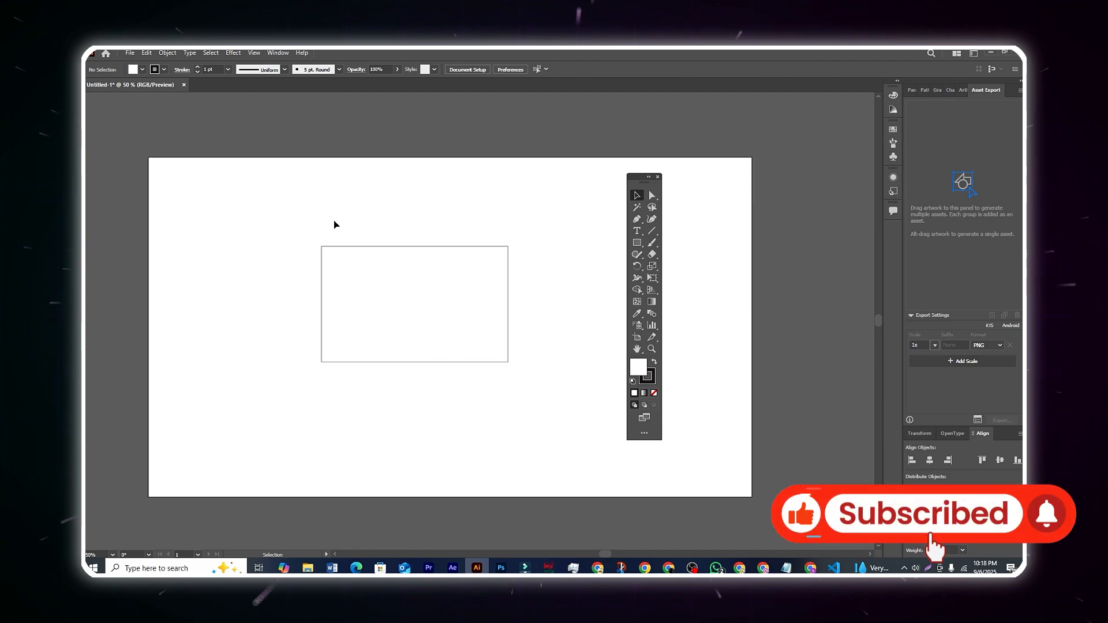
Select only the rectangle's top-left anchor point with the Direct Selection tool and compare its corner controls with the Selection tool's.
click(651, 197)
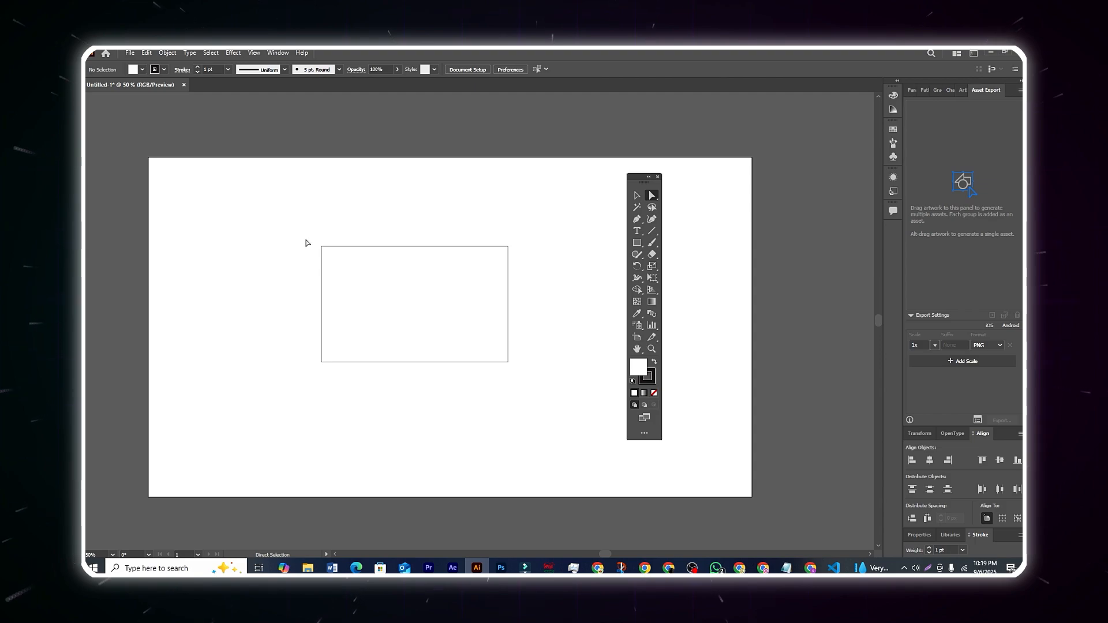
drag(297, 228, 356, 281)
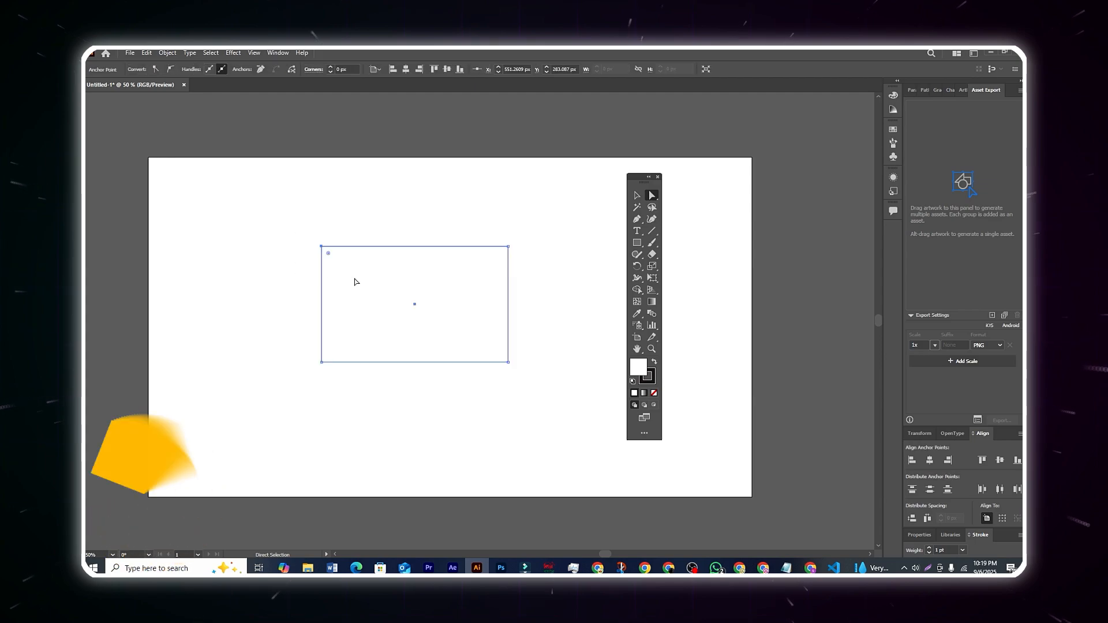
click(337, 224)
click(322, 247)
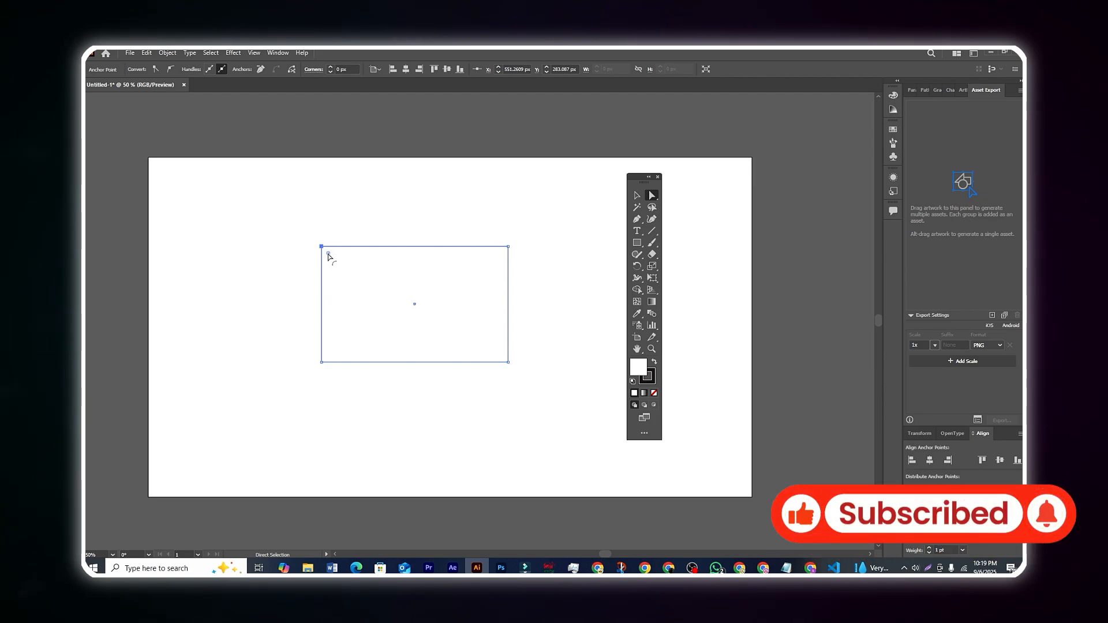
click(635, 197)
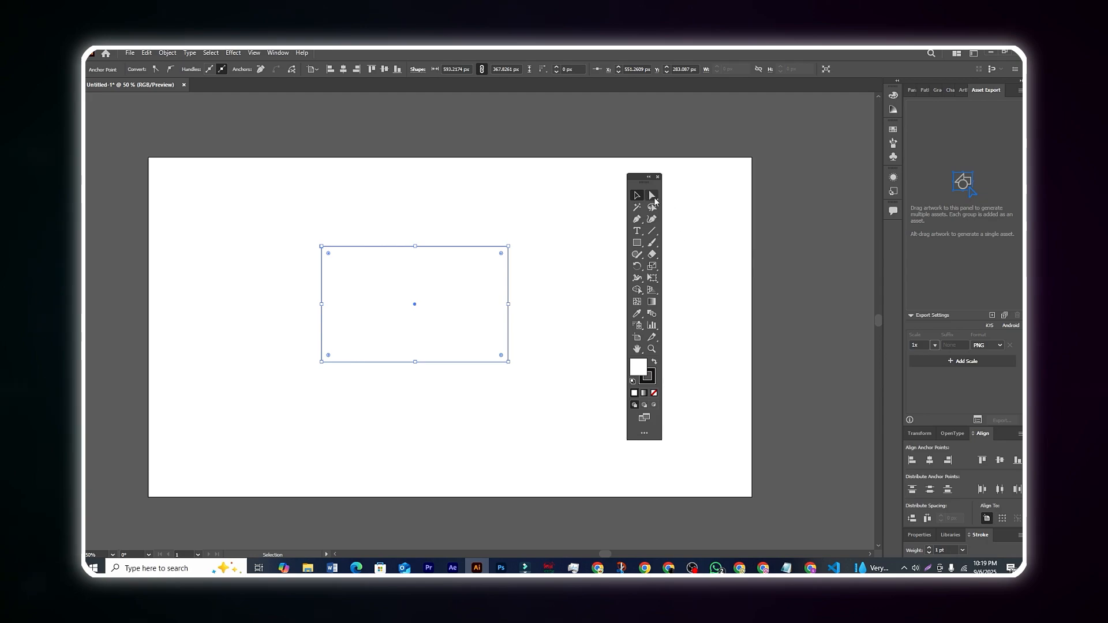
click(653, 197)
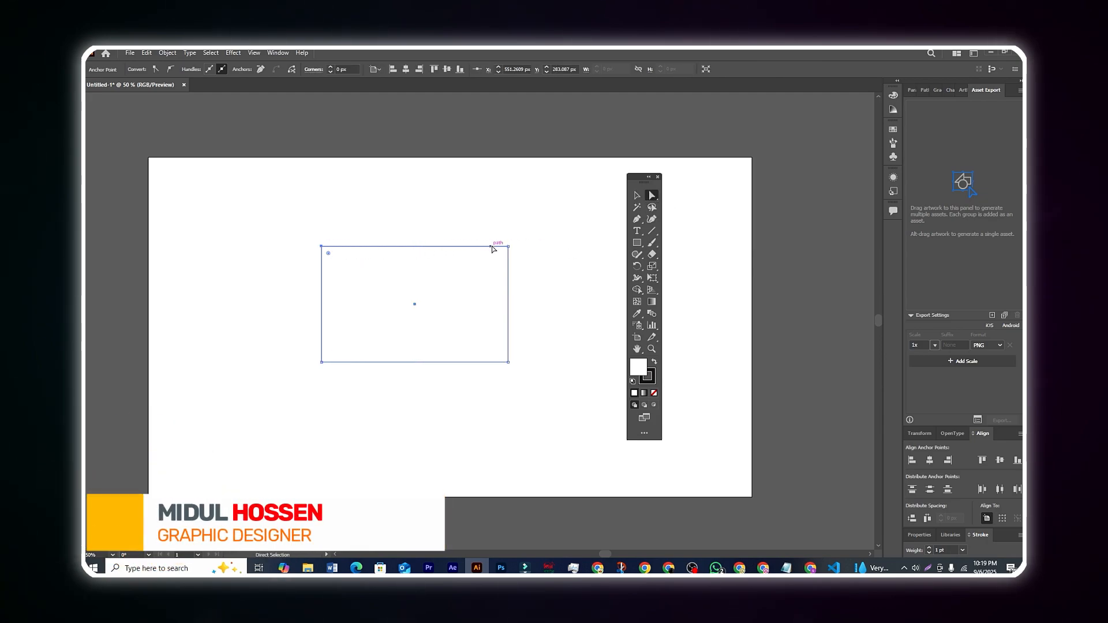
Select the rectangle's top-right, bottom-right and bottom-left anchor points in turn, and clear the selection.
click(508, 246)
click(508, 361)
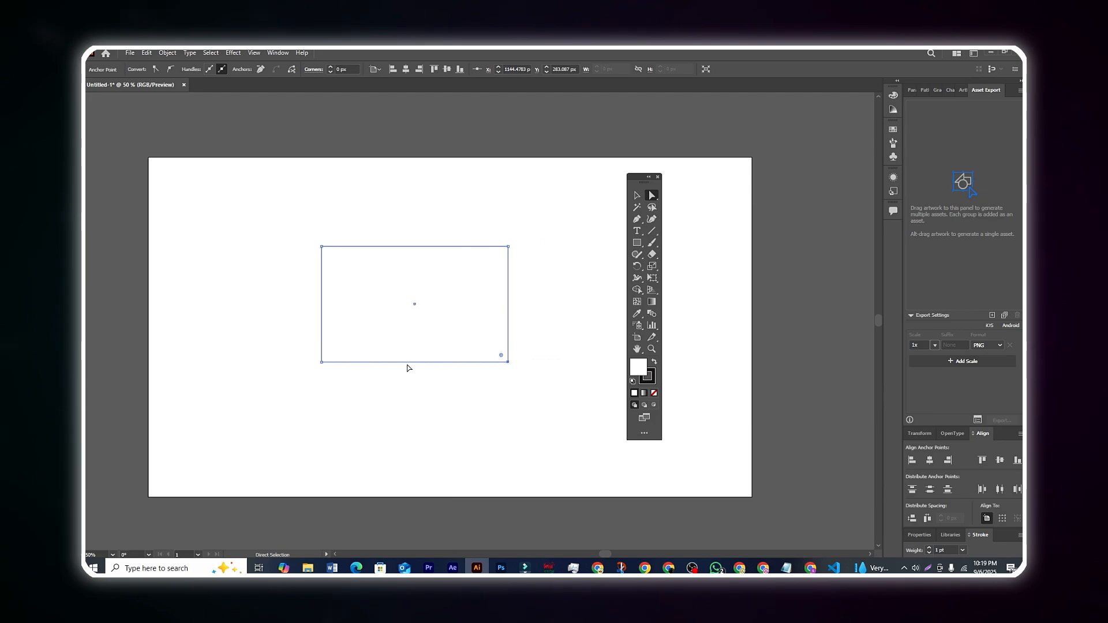
click(322, 362)
click(294, 262)
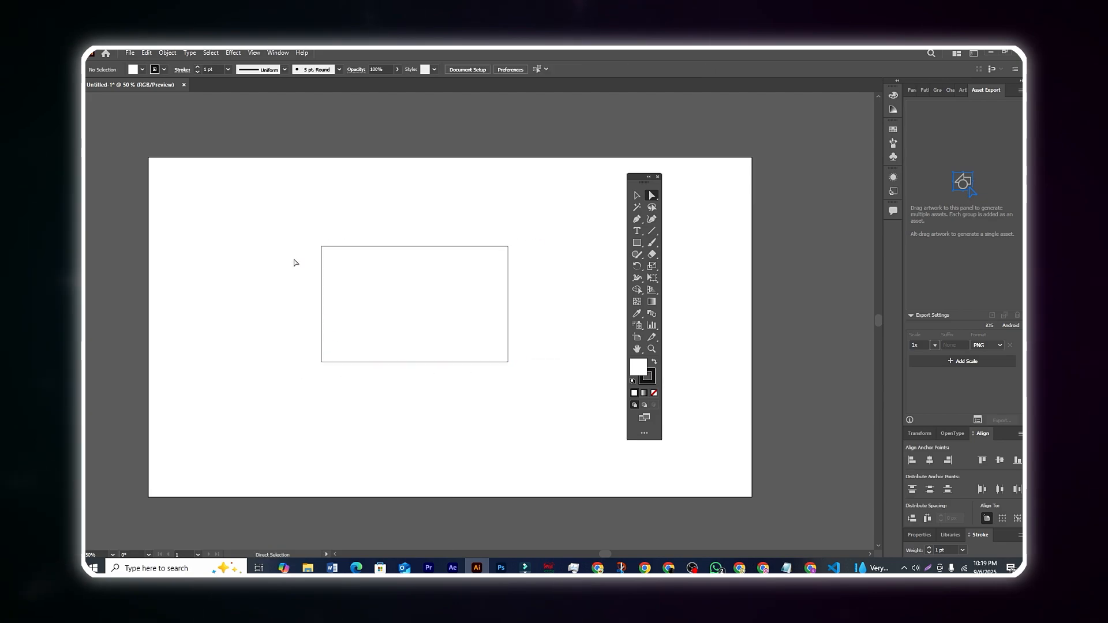
Round only the rectangle's top-left corner with the Direct Selection tool and move the shape close to the artboard's centre.
click(321, 248)
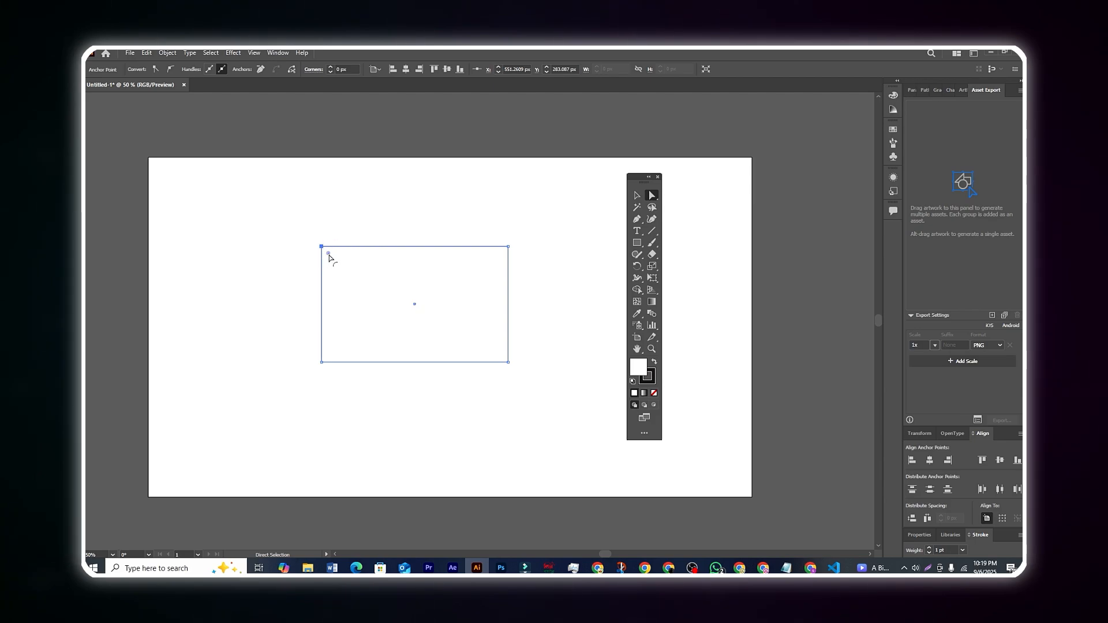
drag(328, 254, 365, 283)
click(351, 224)
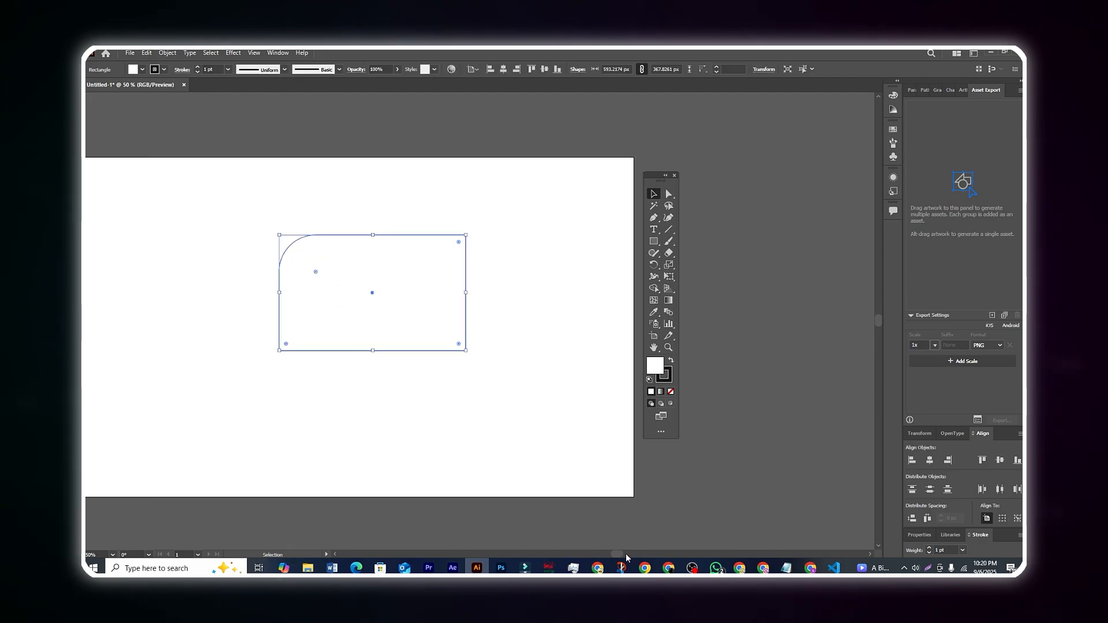
drag(620, 558, 611, 559)
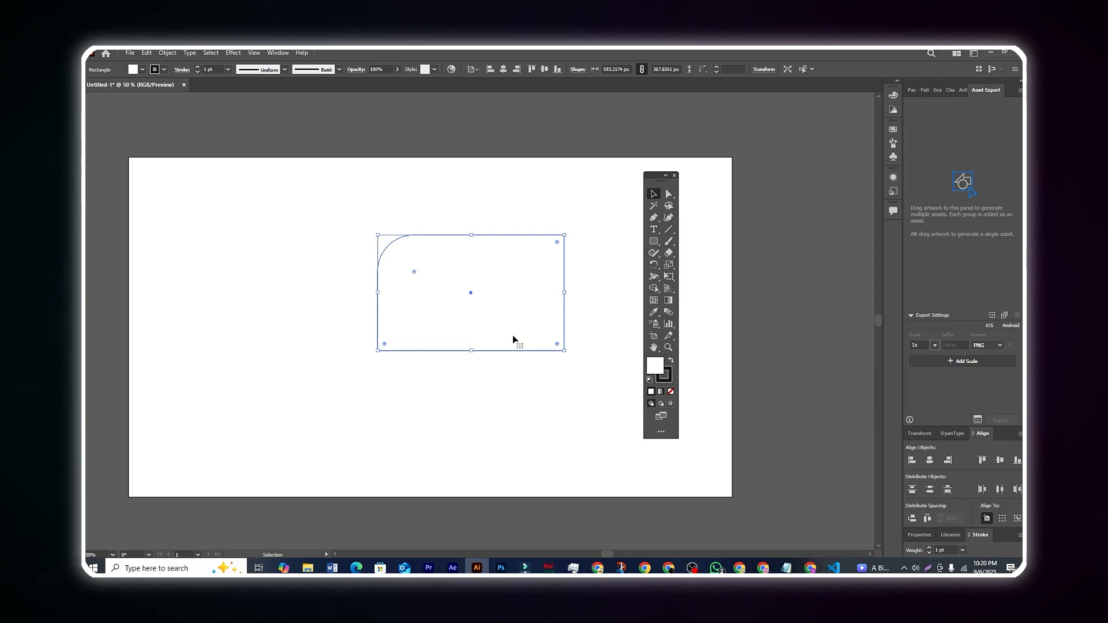
drag(513, 339, 484, 326)
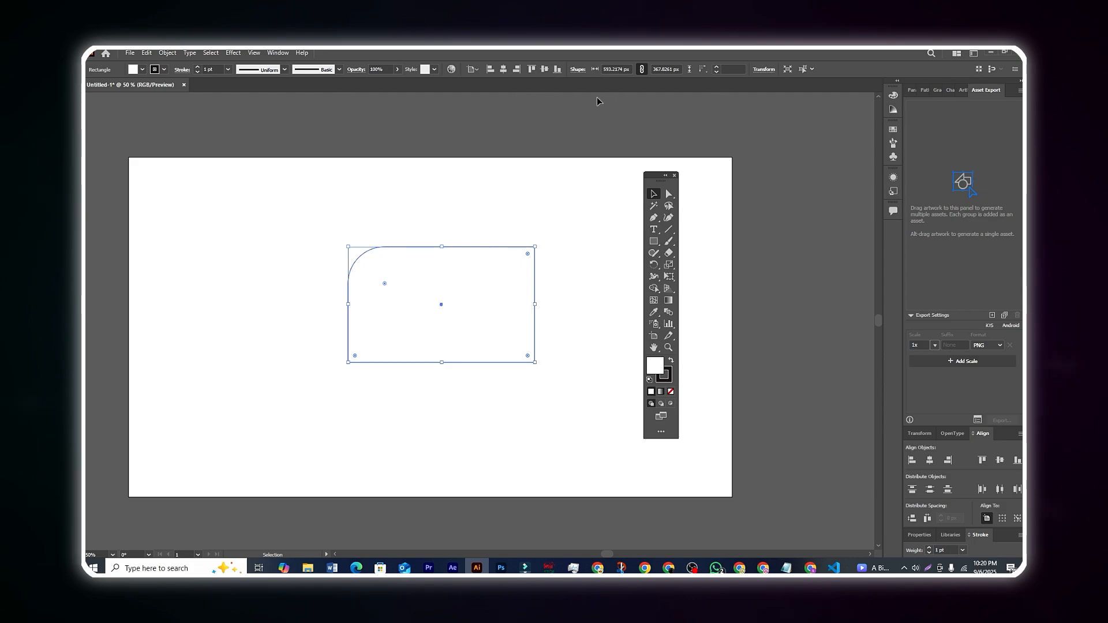
Try several swatches, including magenta, as the rectangle's fill and set it to dark navy blue.
click(142, 70)
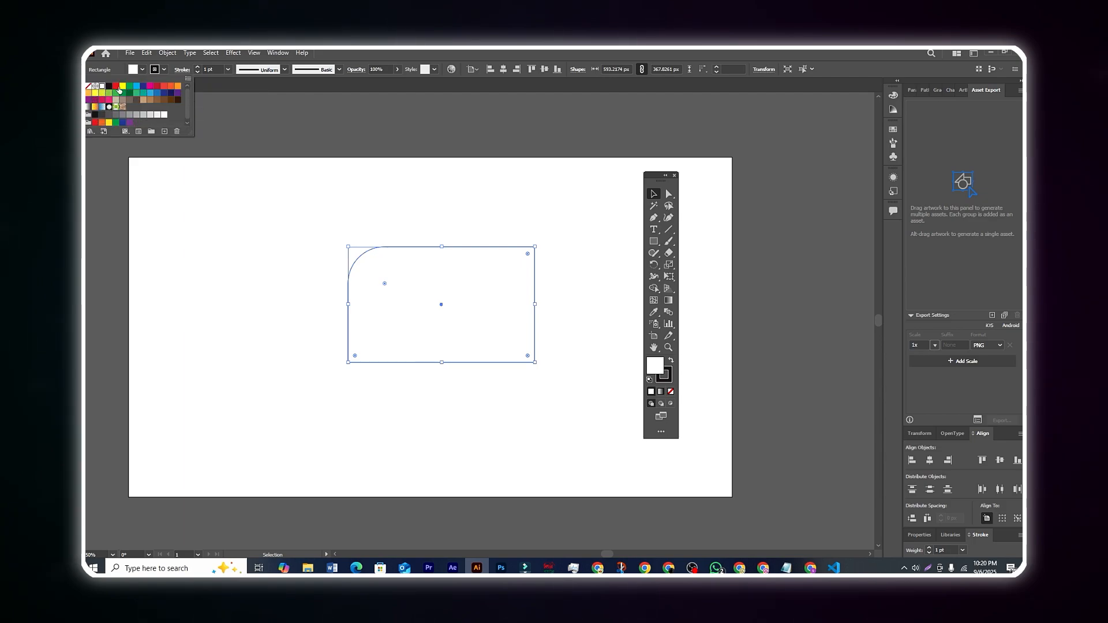
click(117, 86)
click(136, 86)
click(150, 86)
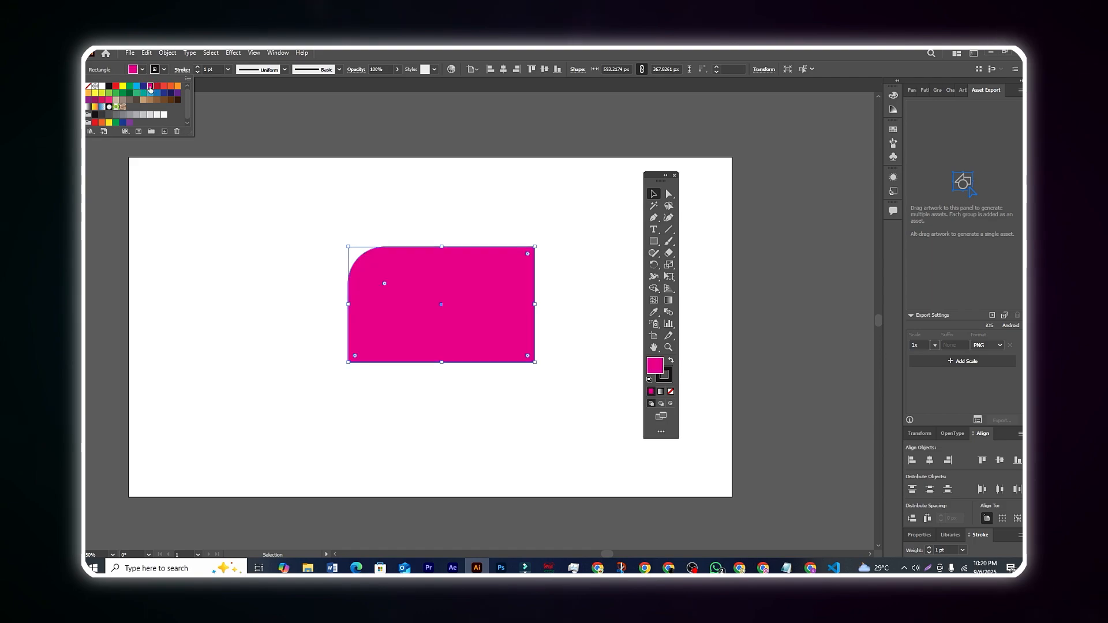
click(157, 87)
click(171, 93)
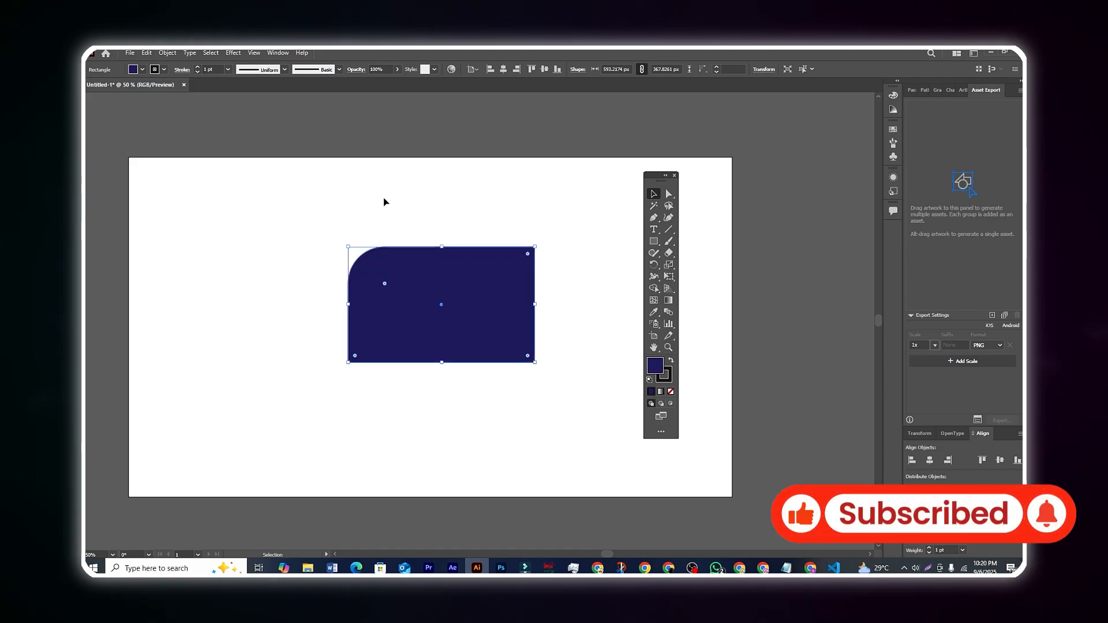
Move the rectangle past the artboard's right edge, up over its top-right corner and back near the artboard's centre.
click(414, 140)
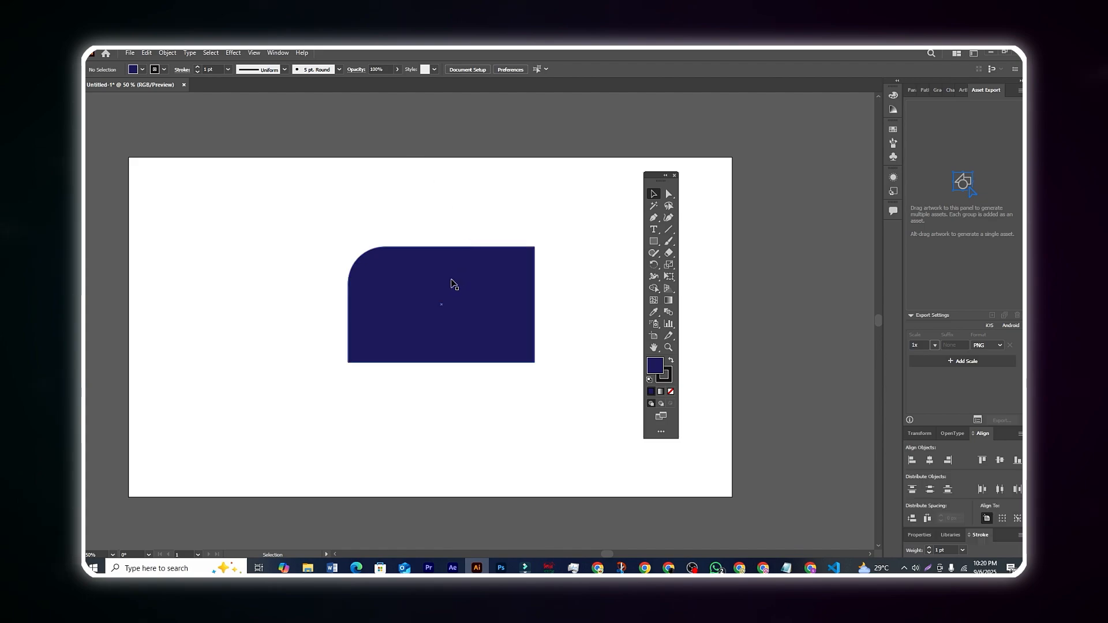
drag(431, 284, 792, 287)
click(761, 156)
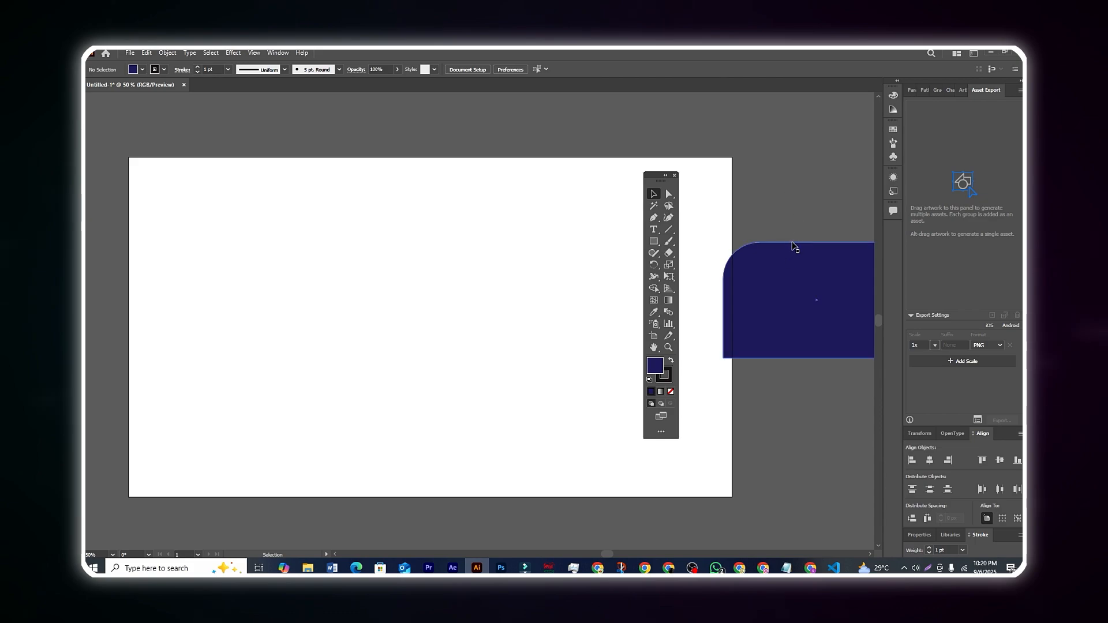
drag(832, 294, 762, 172)
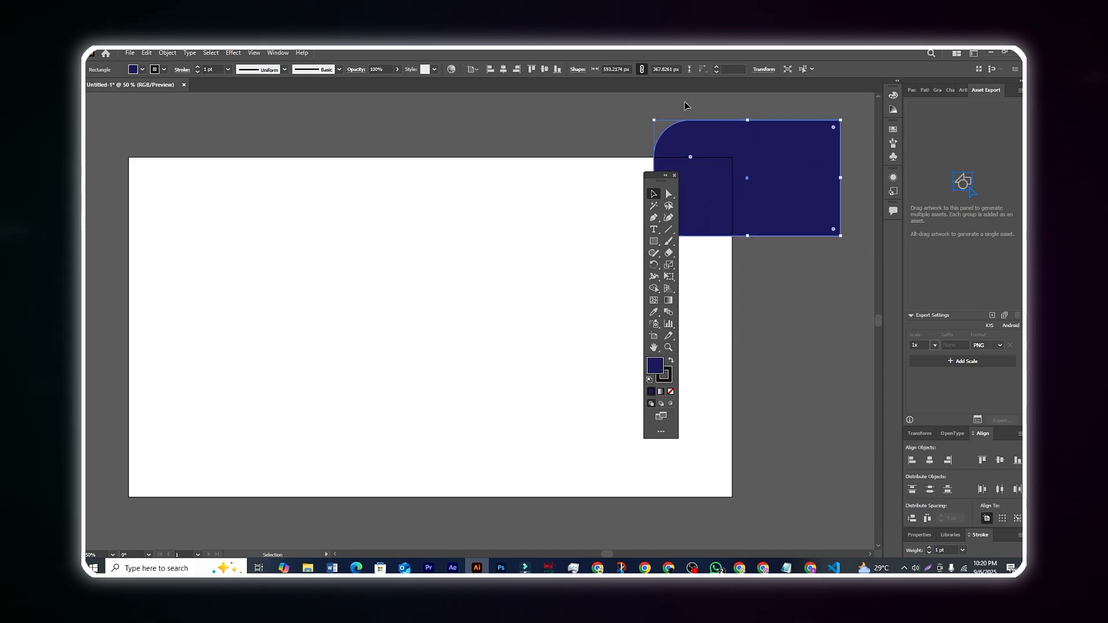
click(641, 109)
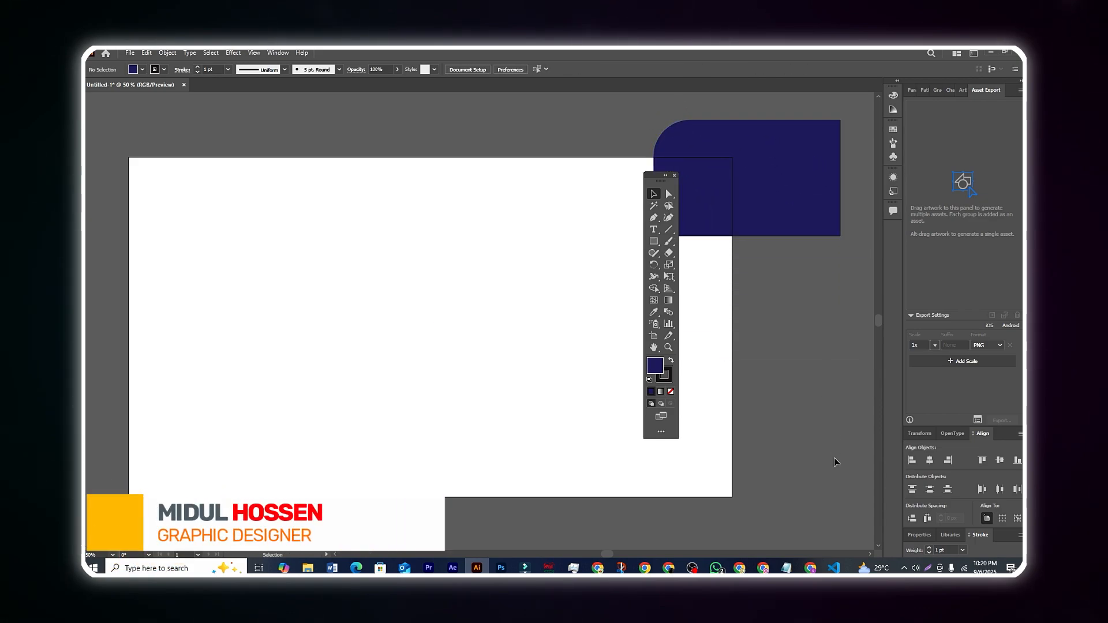
drag(756, 193, 433, 294)
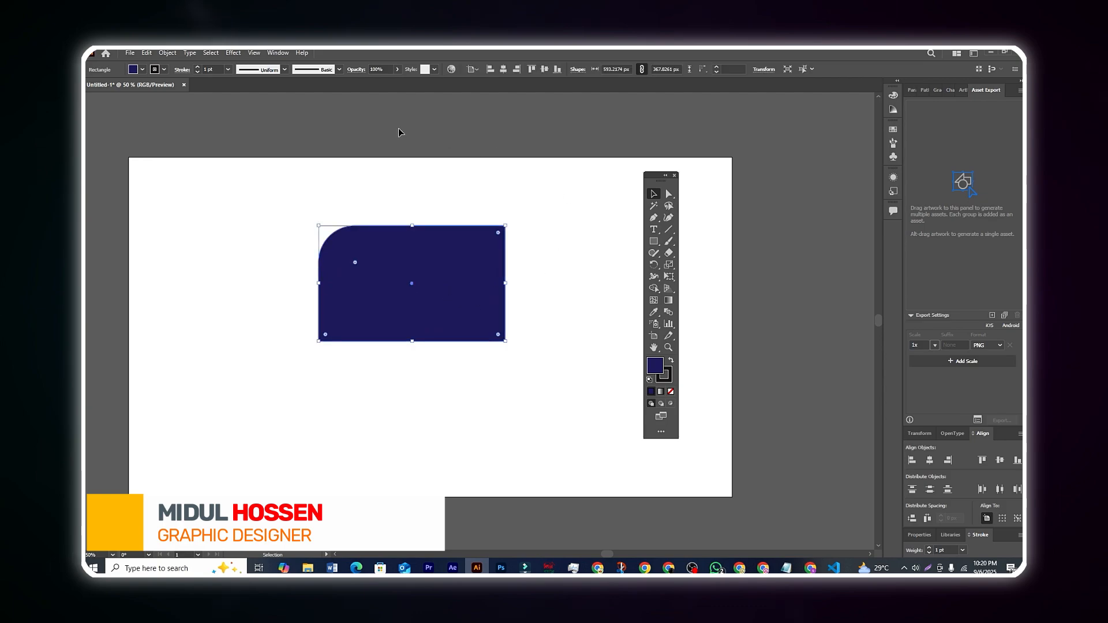
click(401, 134)
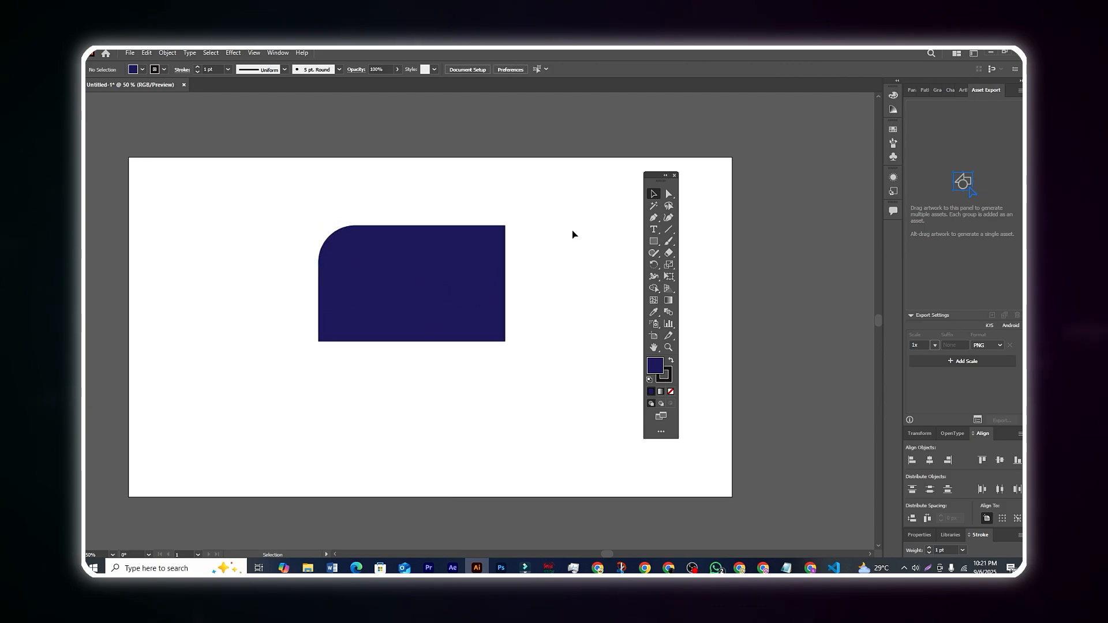
Set the rectangle's stroke colour to red and clear the selection.
click(378, 275)
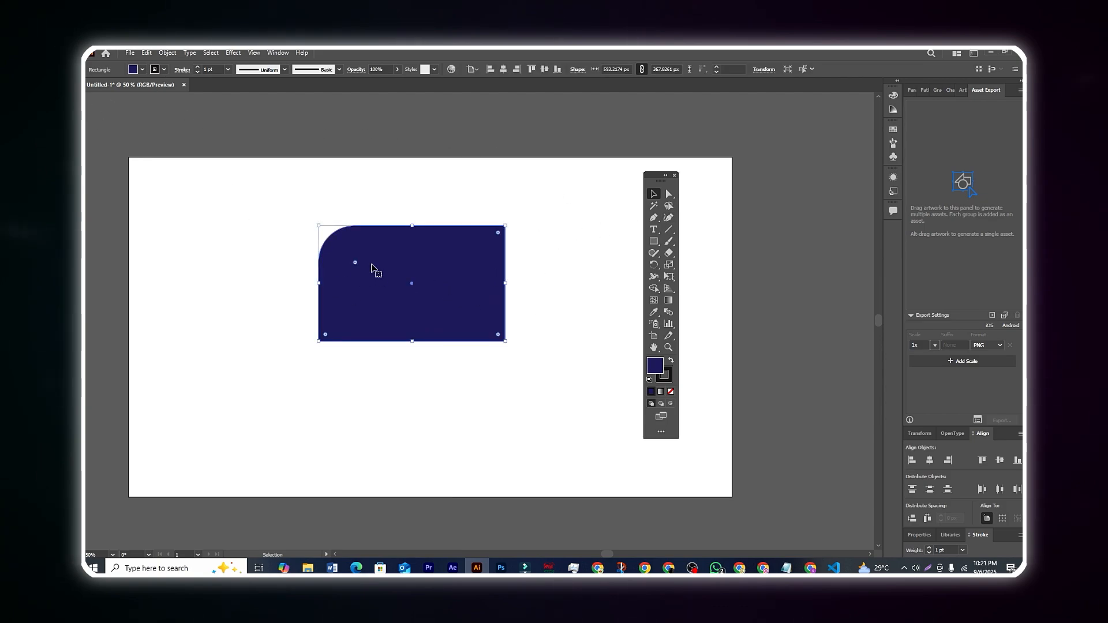
click(165, 70)
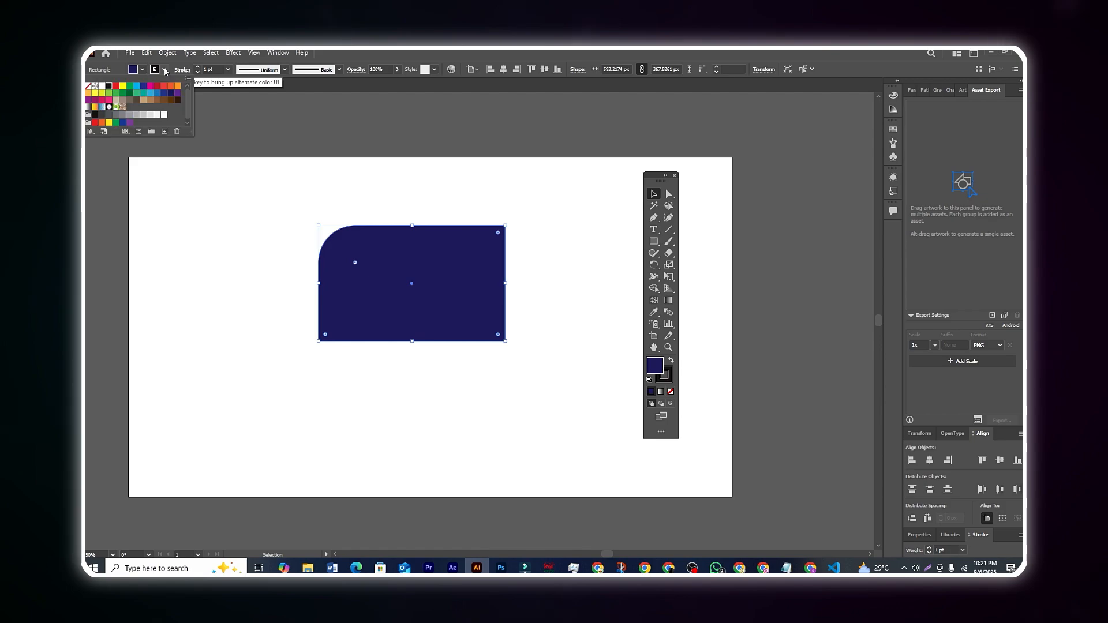
click(116, 86)
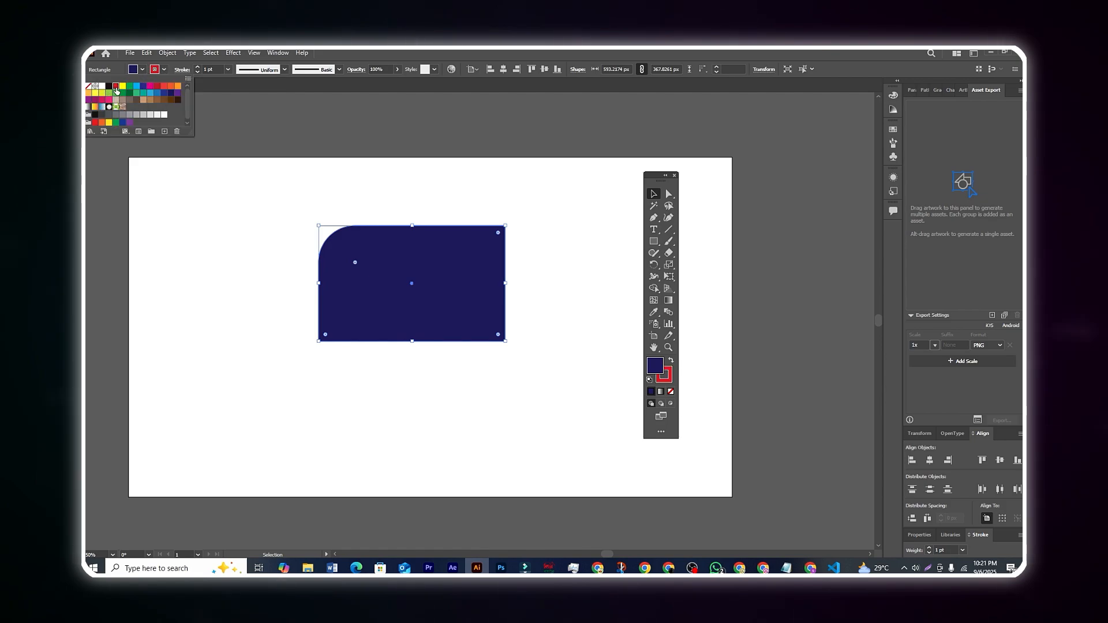
click(289, 129)
click(295, 129)
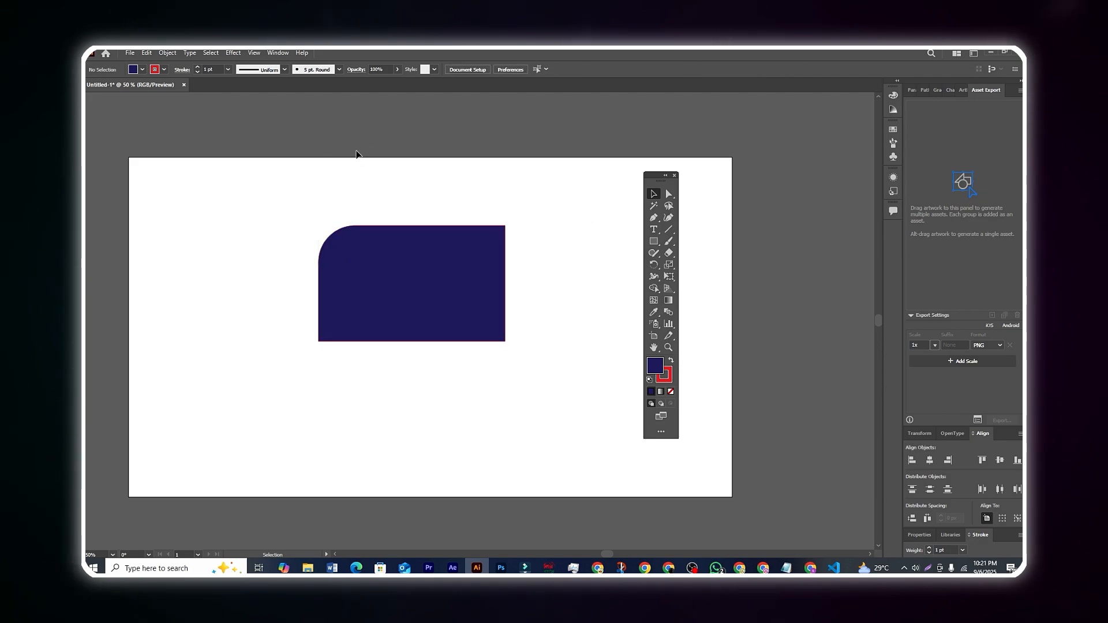
Increase the rectangle's stroke weight to 20 pt and shift the shape slightly right and down.
click(413, 270)
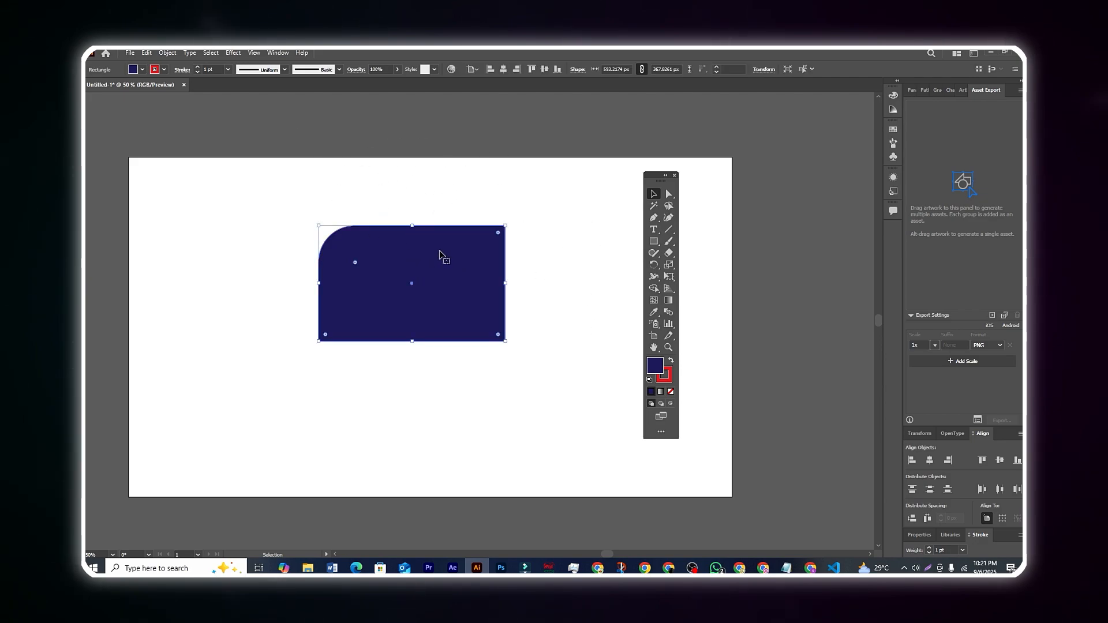
click(198, 67)
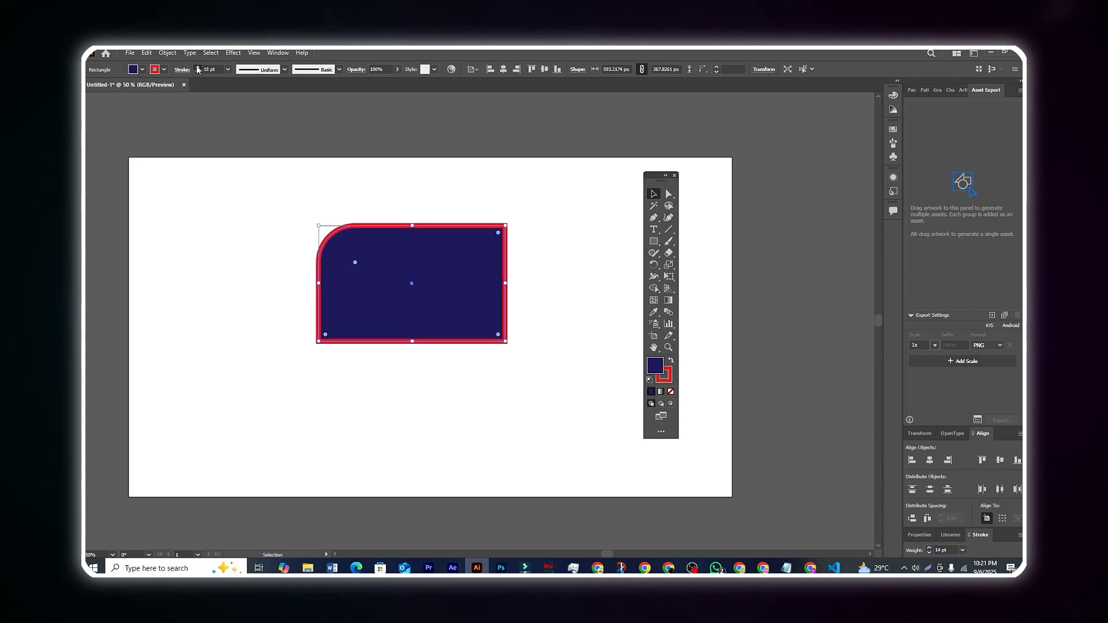
click(197, 66)
click(319, 133)
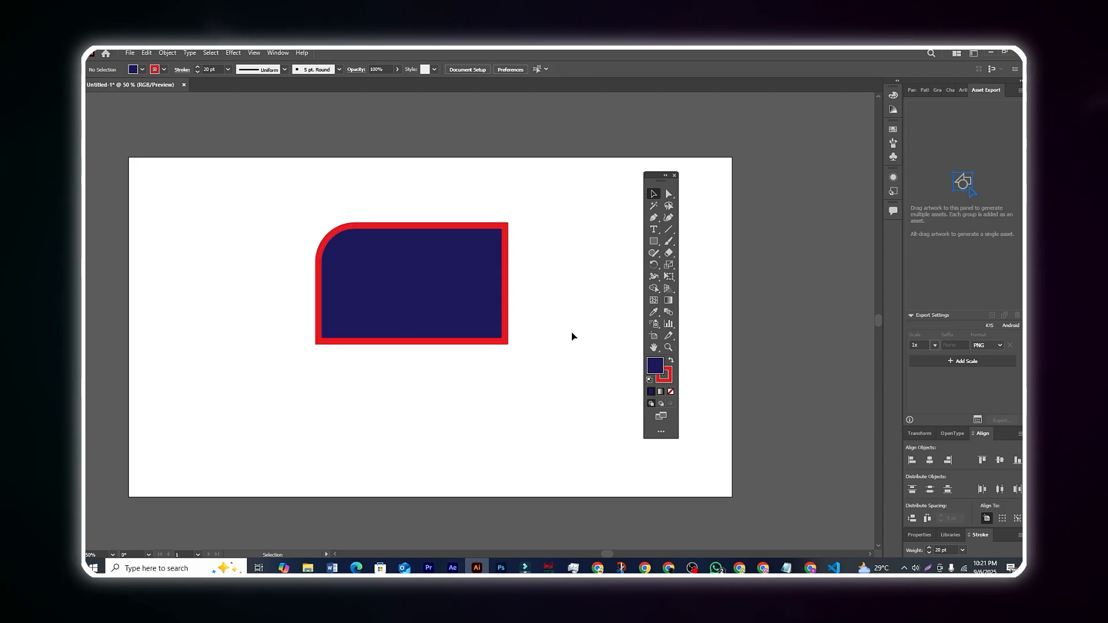
mouse_move(464, 296)
mouse_down()
mouse_move(495, 299)
mouse_move(481, 306)
mouse_up()
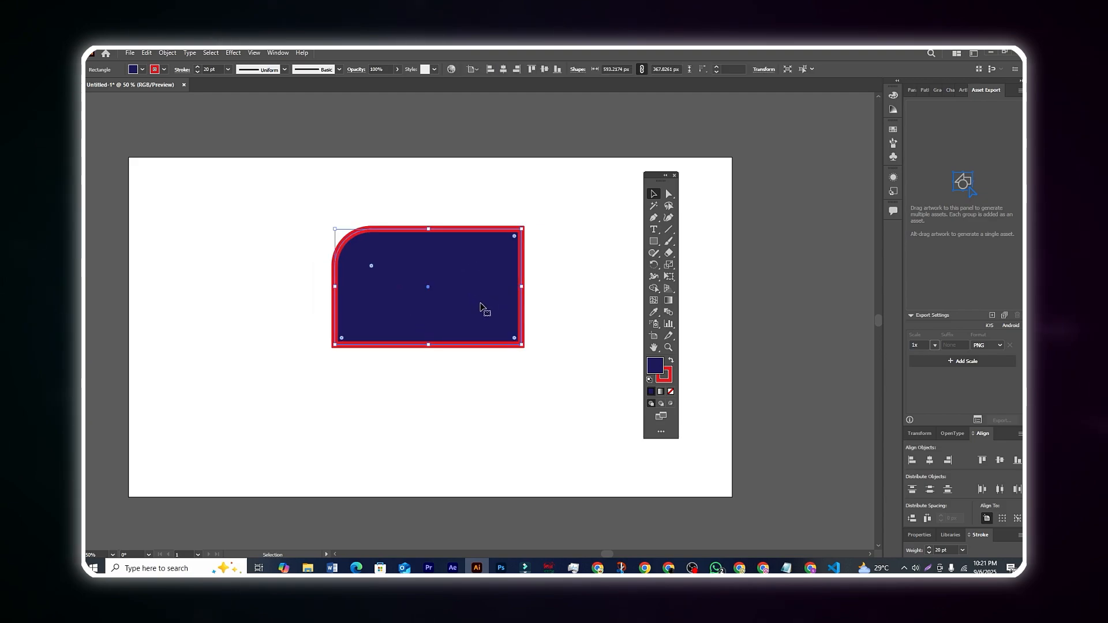
click(458, 208)
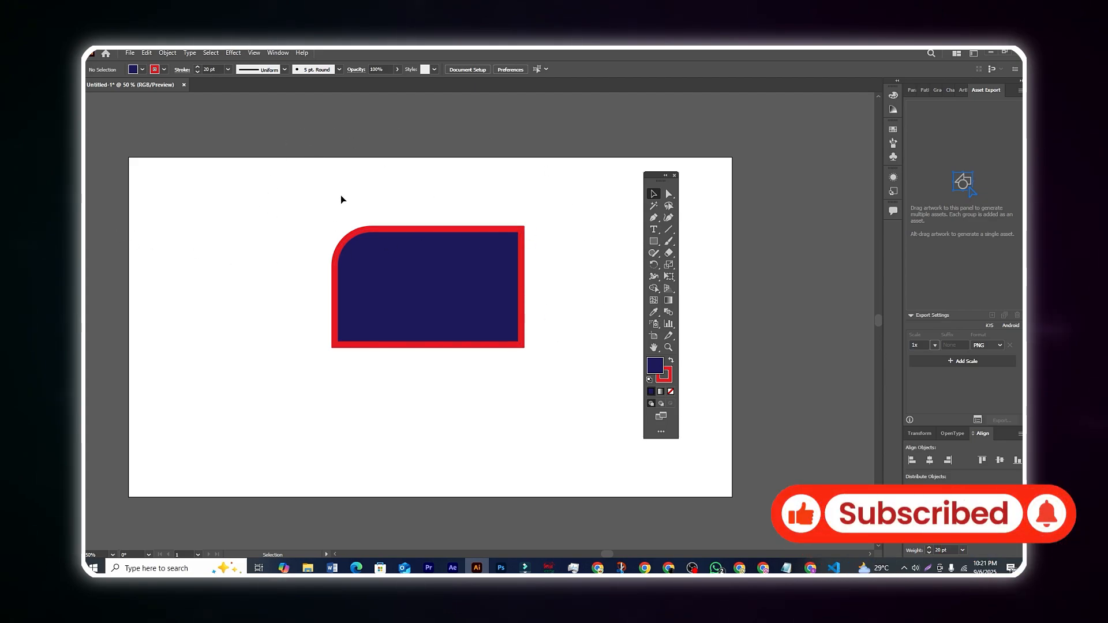
Remove the rectangle's stroke by setting its colour to None, and clear the selection.
click(452, 280)
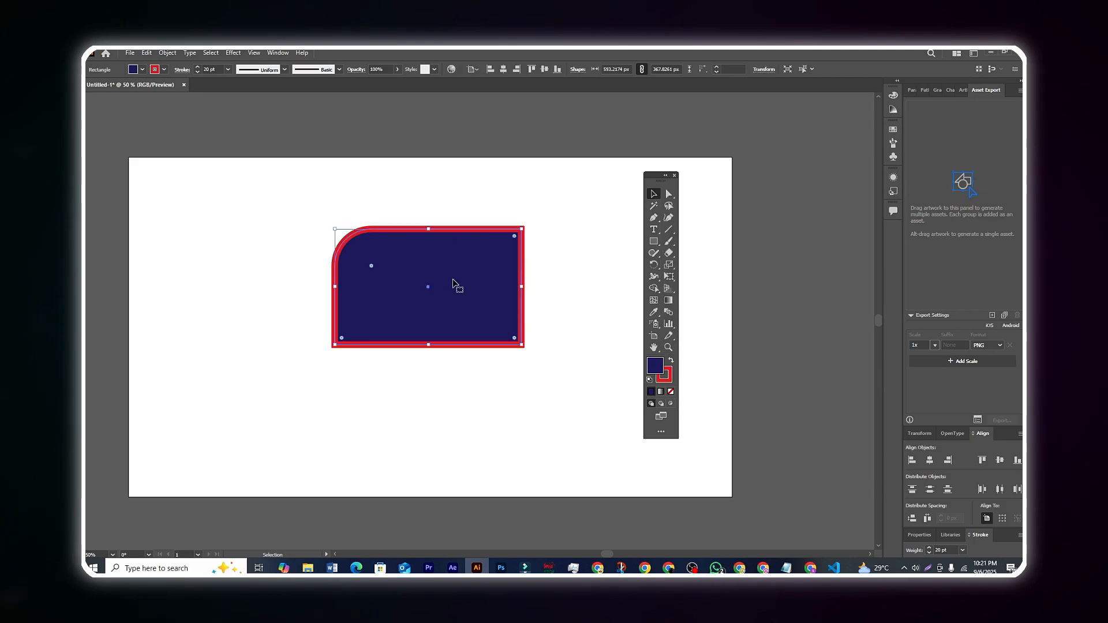
click(163, 70)
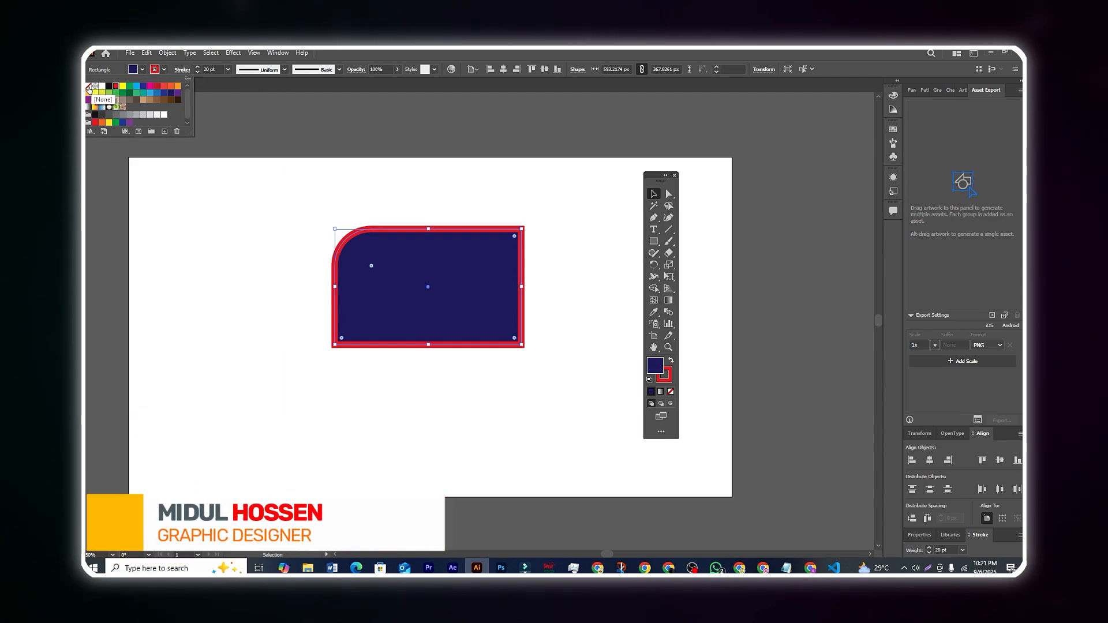
click(88, 86)
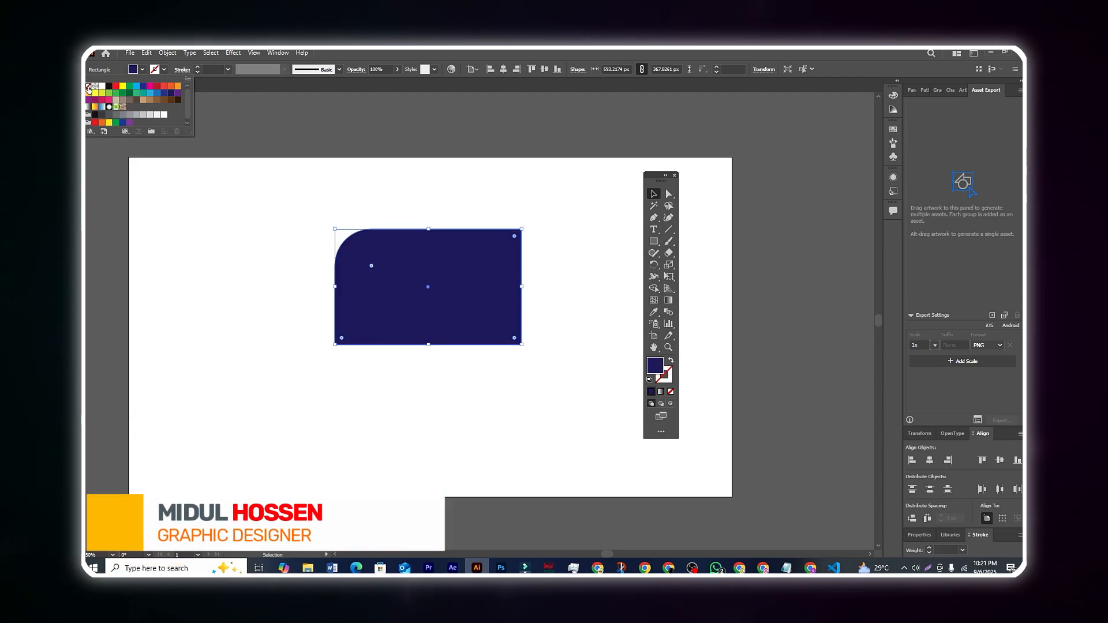
click(411, 146)
click(421, 153)
Shift the rectangle slightly, reselect it and delete it from the artboard.
mouse_move(464, 297)
mouse_down()
mouse_move(443, 287)
mouse_move(480, 294)
mouse_move(467, 297)
mouse_move(477, 316)
mouse_move(463, 303)
mouse_move(478, 289)
mouse_up()
click(536, 346)
click(586, 366)
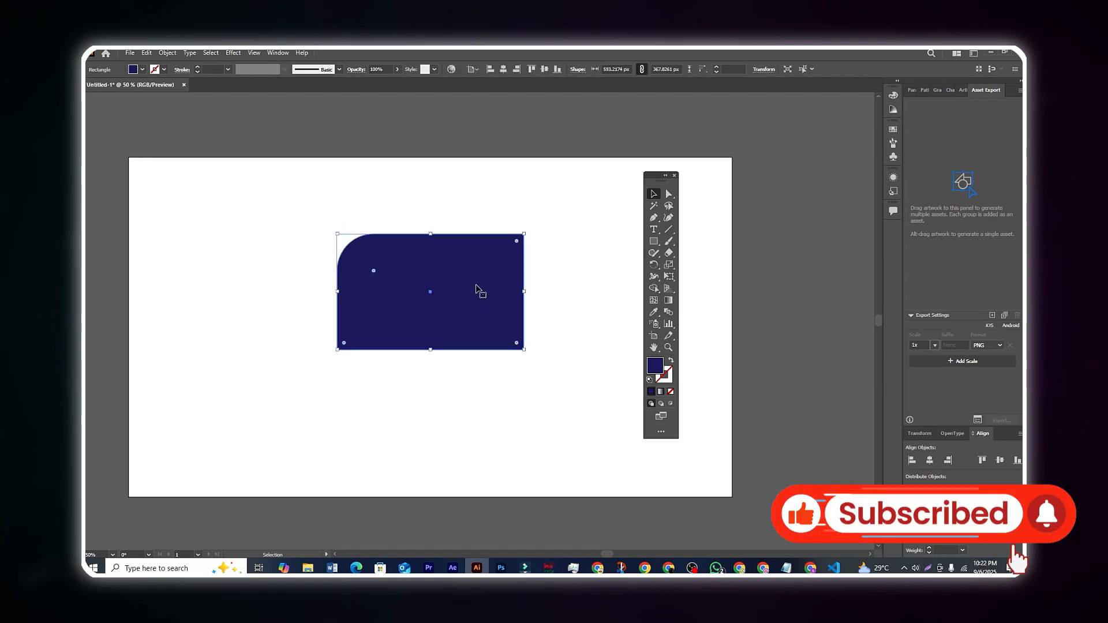
click(584, 363)
click(409, 289)
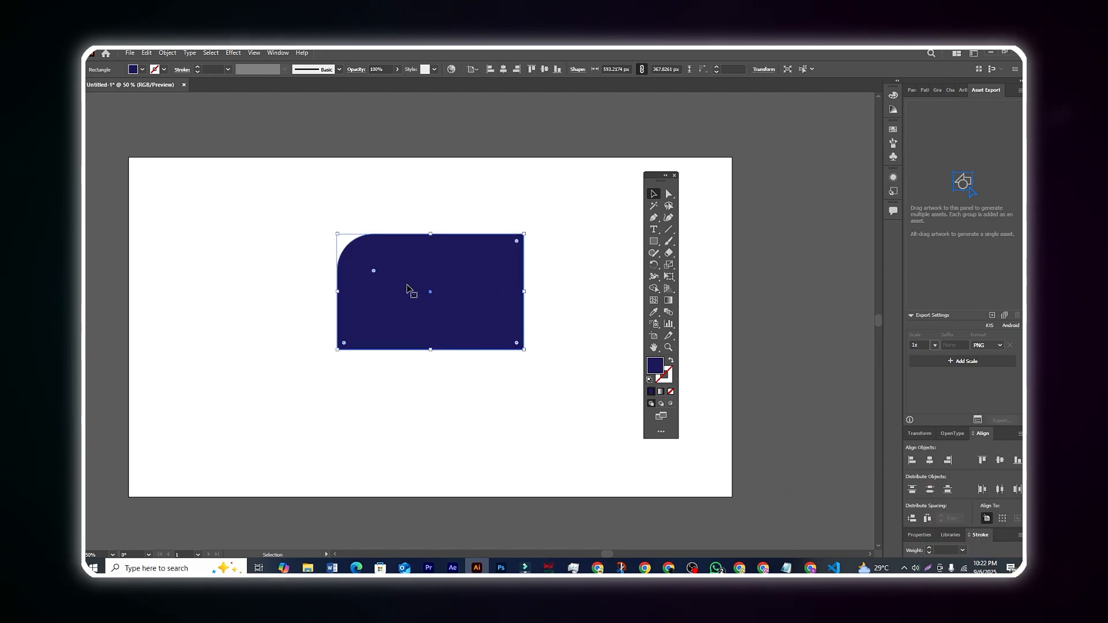
key(Delete)
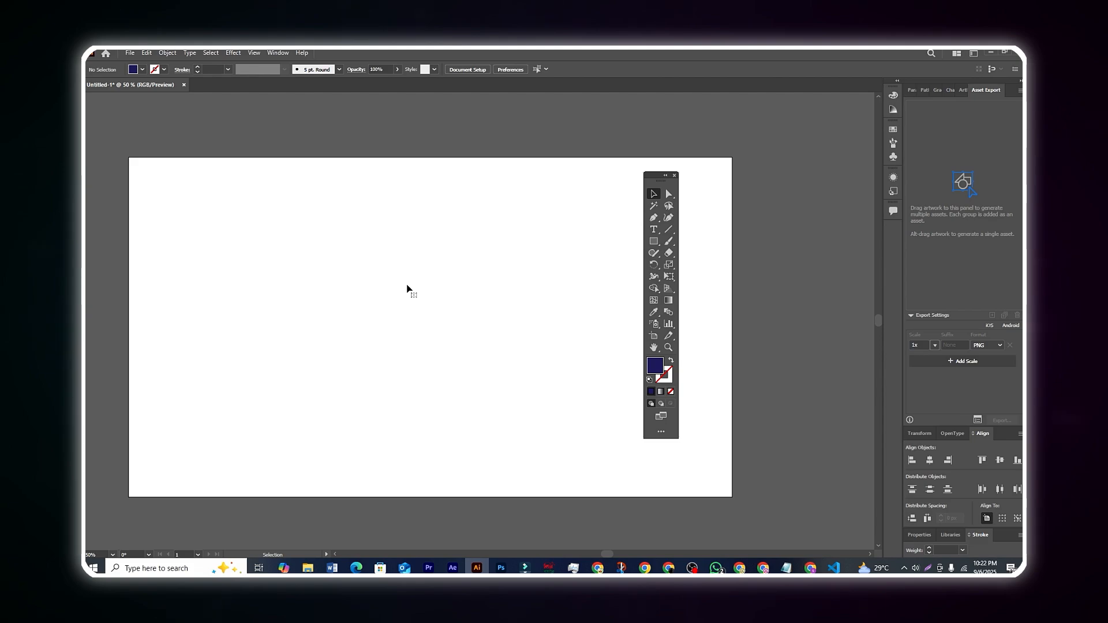
Draw an ellipse about 828 by 797 px near the artboard's centre and two smaller ones along its left side.
drag(653, 175, 672, 175)
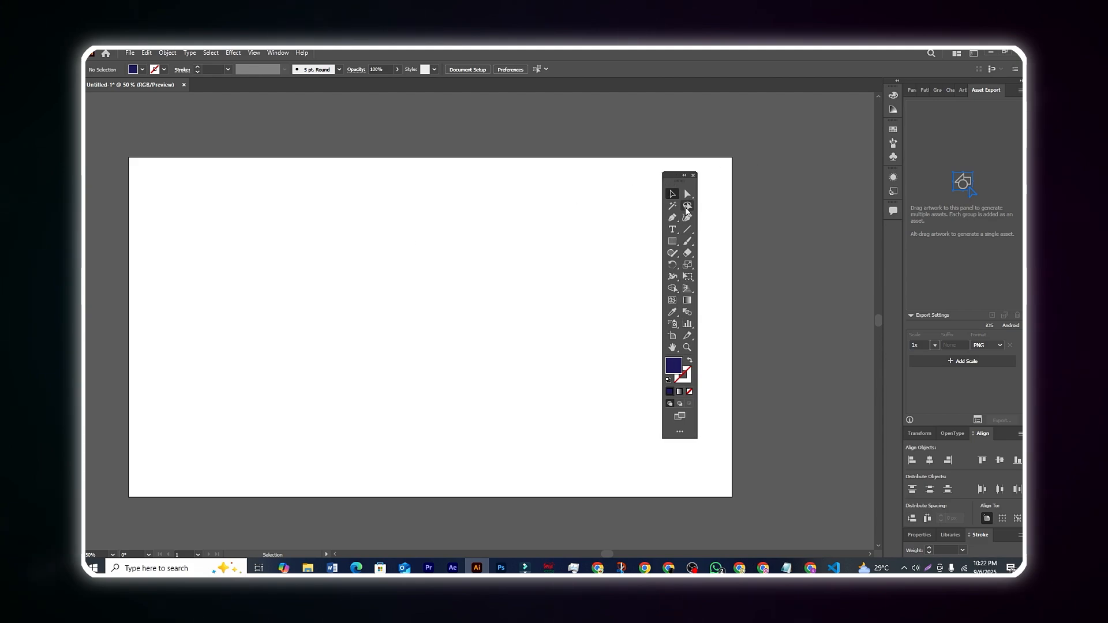
right_click(676, 244)
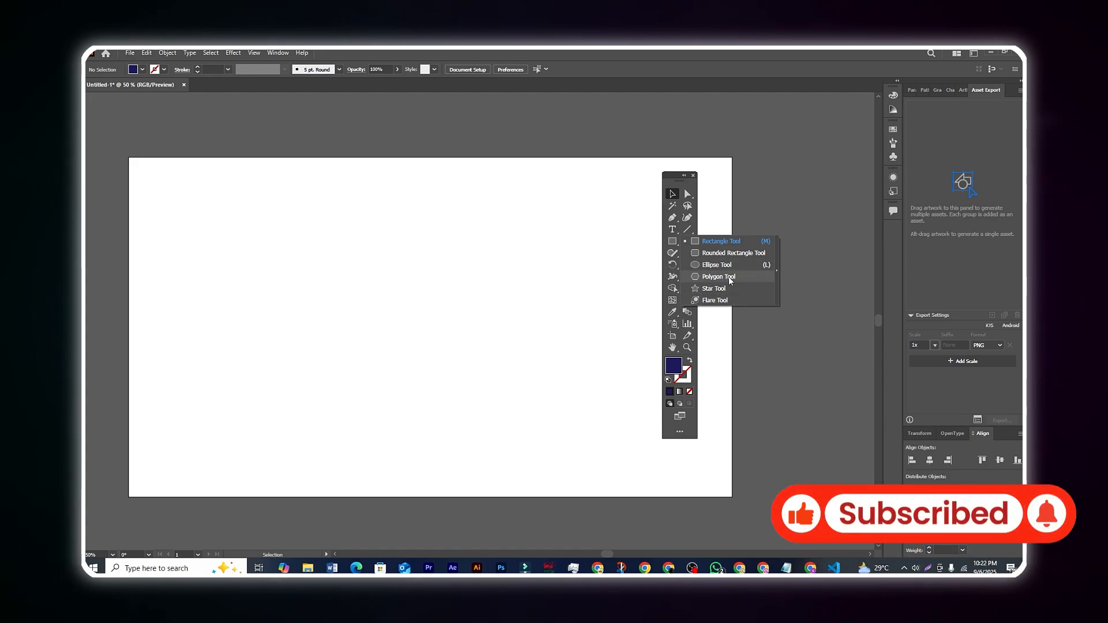
click(717, 266)
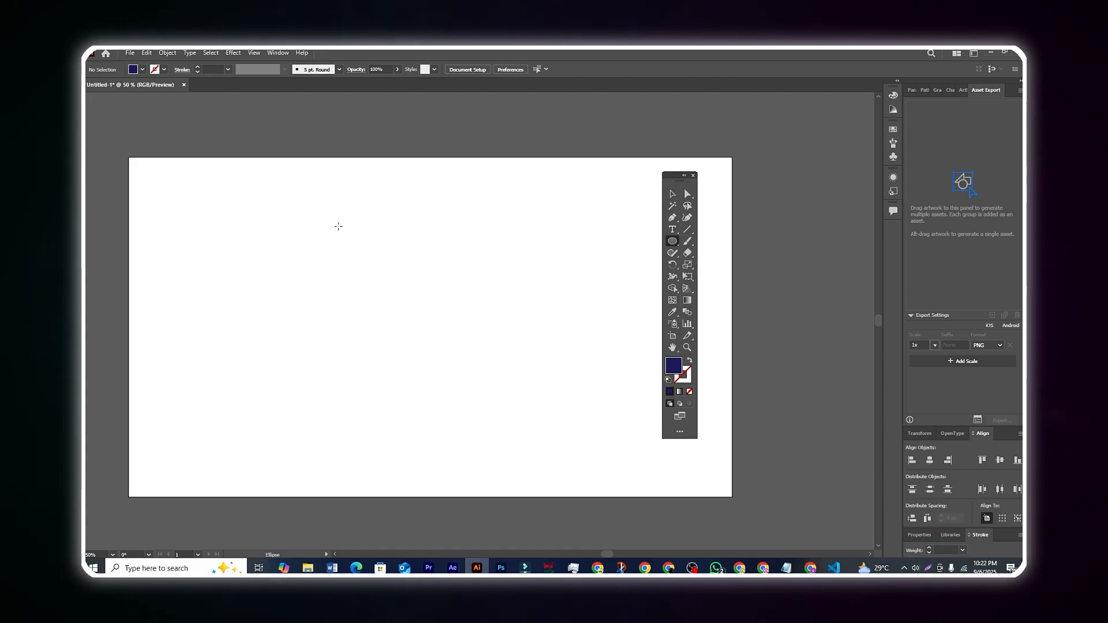
mouse_move(330, 226)
mouse_down()
mouse_move(598, 403)
mouse_move(329, 426)
mouse_move(612, 350)
mouse_move(538, 476)
mouse_move(589, 477)
mouse_up()
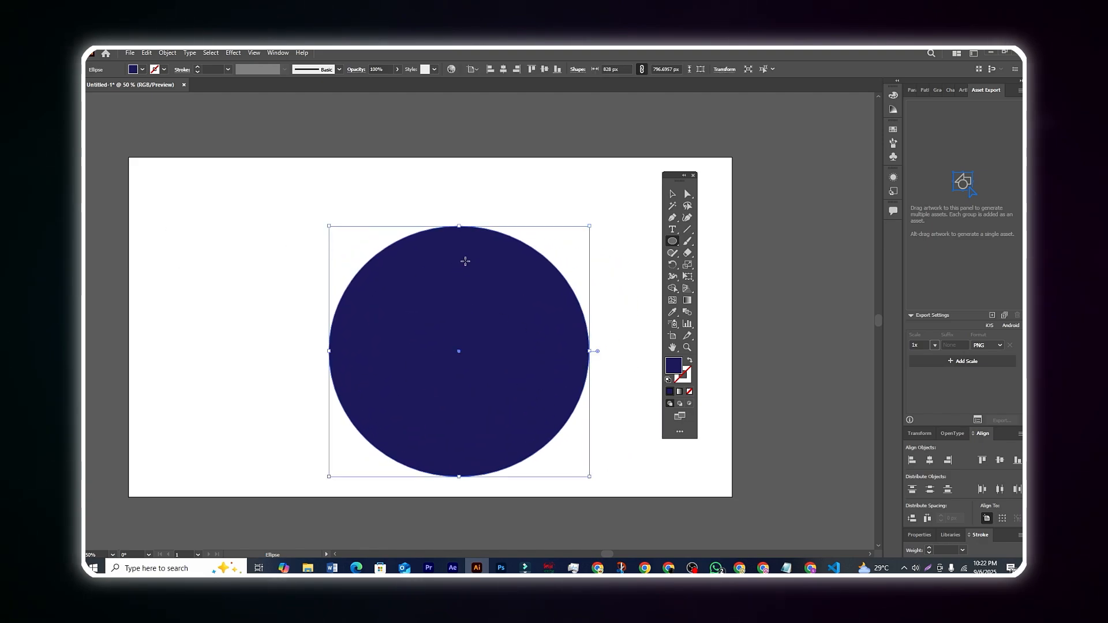
drag(149, 204, 292, 339)
drag(157, 370, 291, 496)
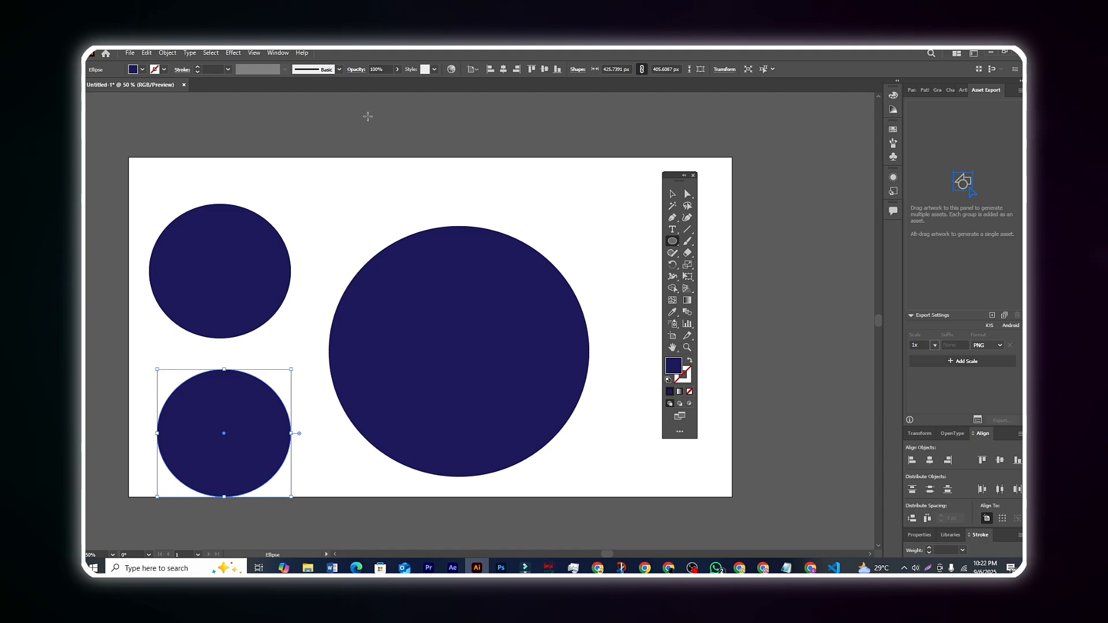
Draw two perfect circles, about 349 px and 330 px across, side by side over the artboard's top edge.
drag(352, 119, 462, 228)
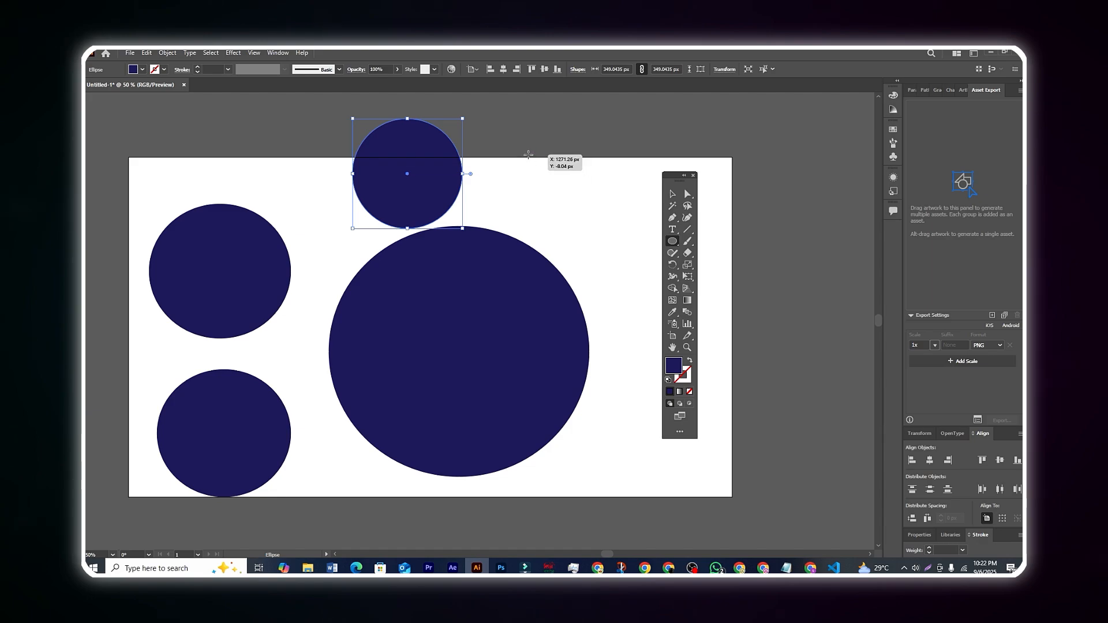
drag(514, 144, 604, 251)
drag(602, 248, 603, 248)
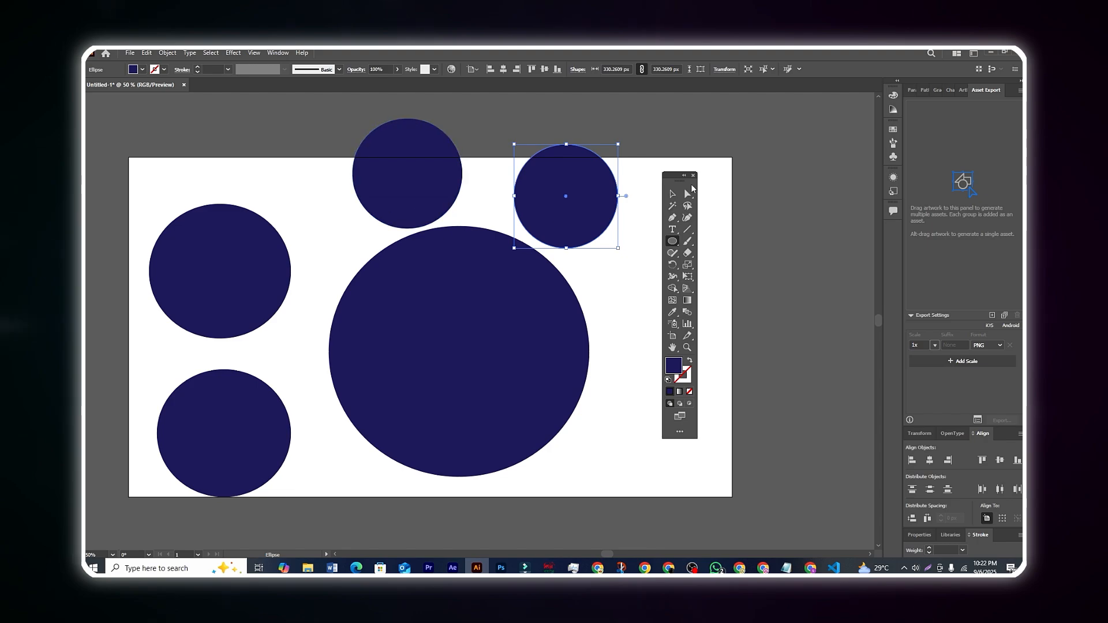
Draw a square about 306 px wide with the Rectangle tool, just outside the artboard's right edge.
click(672, 194)
click(669, 243)
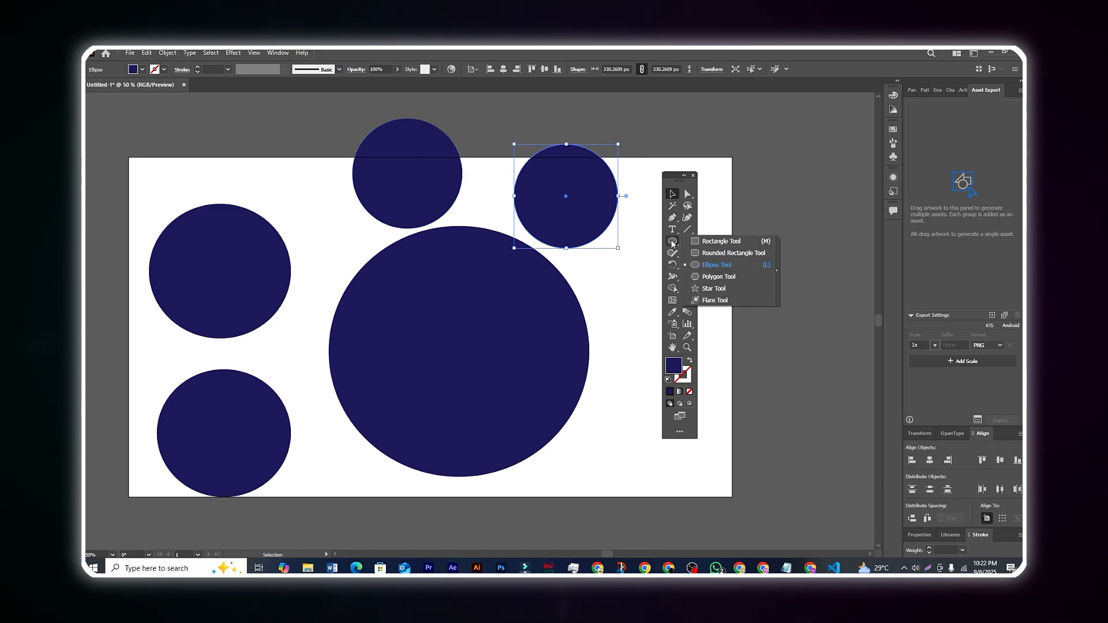
click(729, 245)
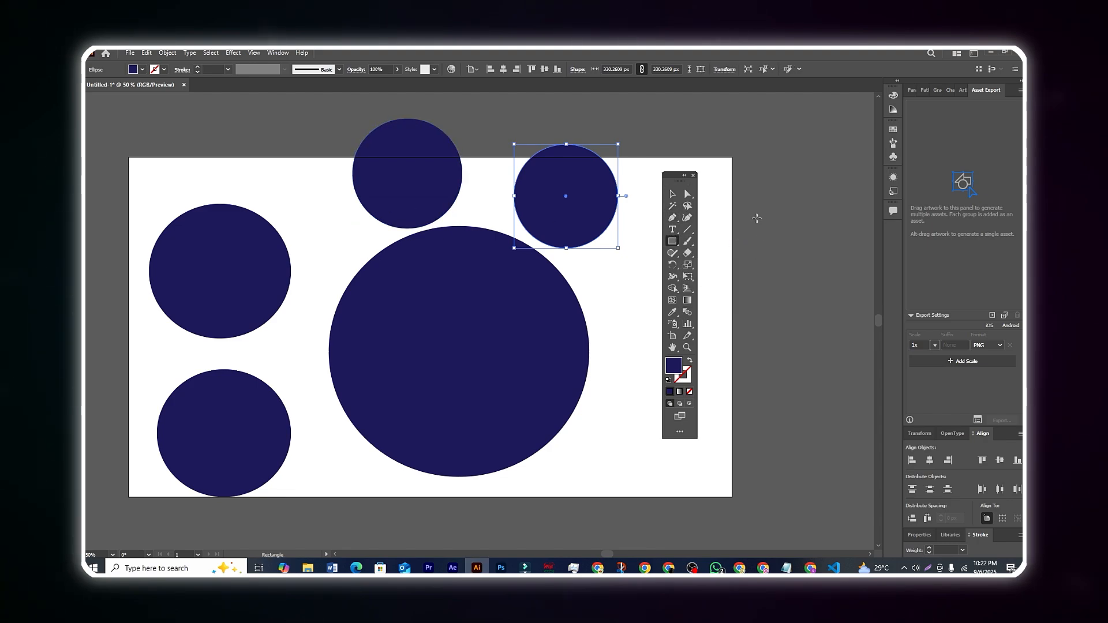
drag(746, 196, 801, 293)
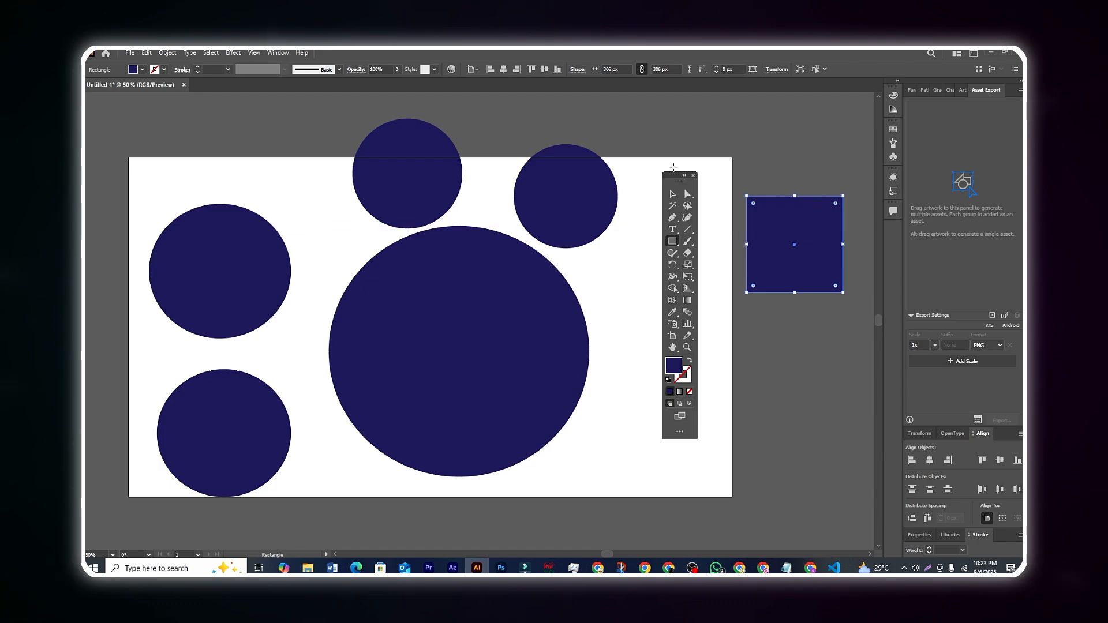
Move the square onto the artboard's top edge, to the left of the two small circles, and clear the selection.
drag(678, 182, 676, 125)
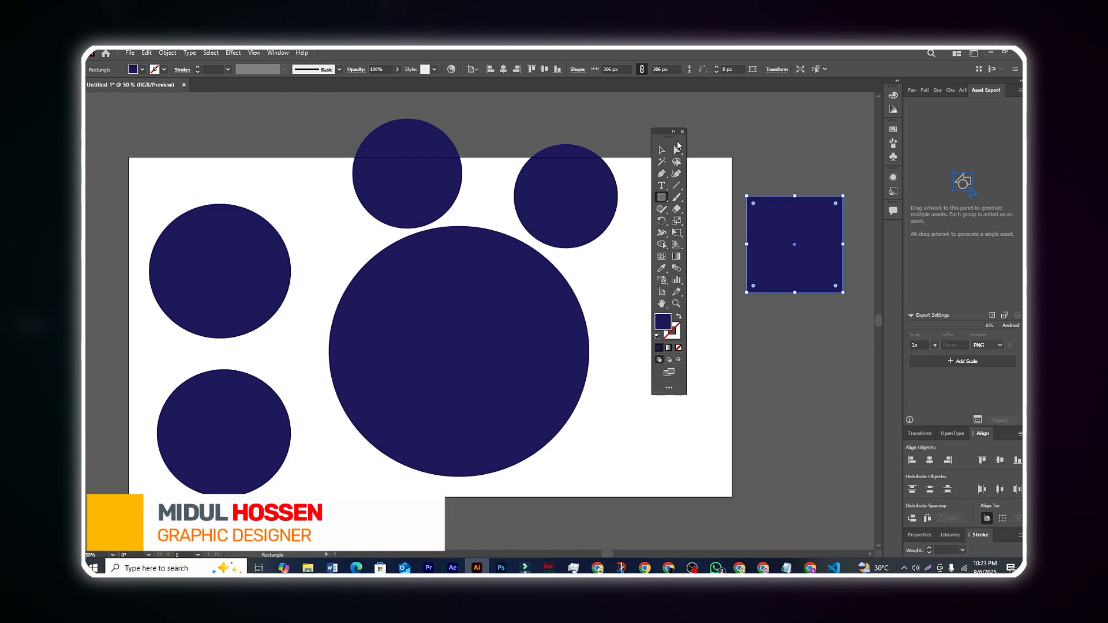
click(662, 151)
mouse_move(161, 157)
mouse_down()
mouse_move(384, 289)
mouse_move(245, 227)
mouse_move(168, 165)
mouse_up()
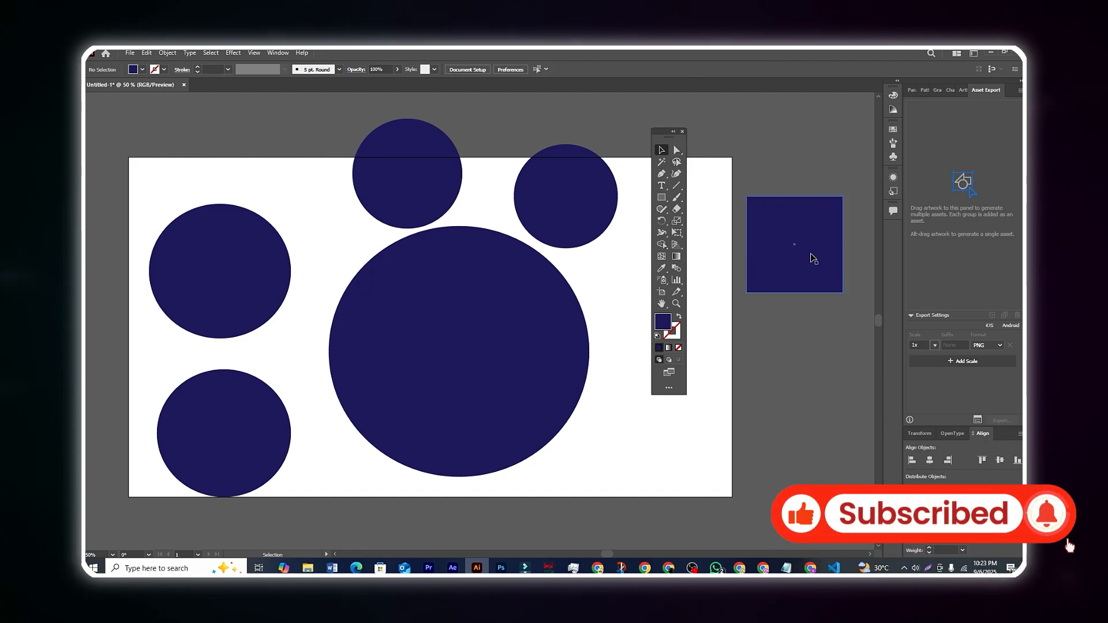
drag(798, 241, 292, 145)
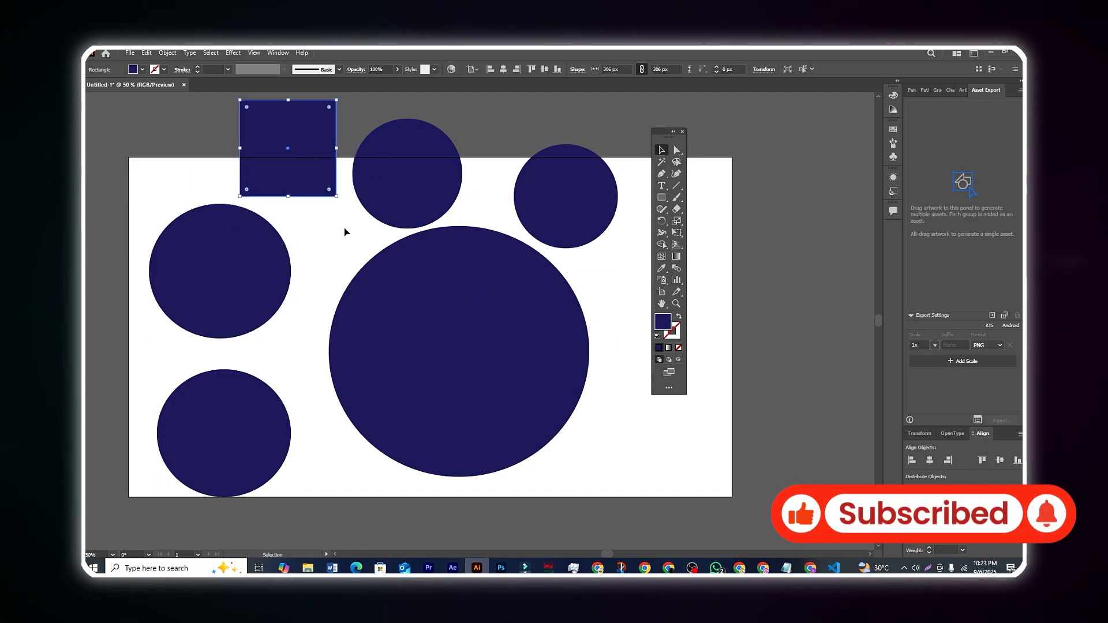
click(346, 230)
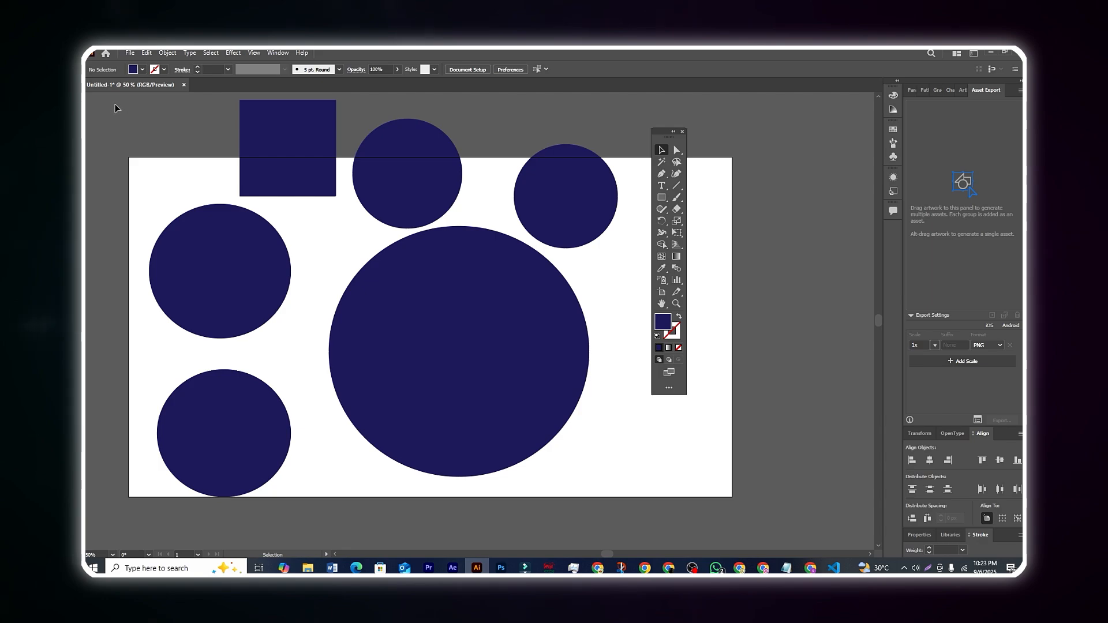
Delete all the shapes and move the floating toolbar slightly to the right, near the artboard's edge.
drag(211, 167, 619, 485)
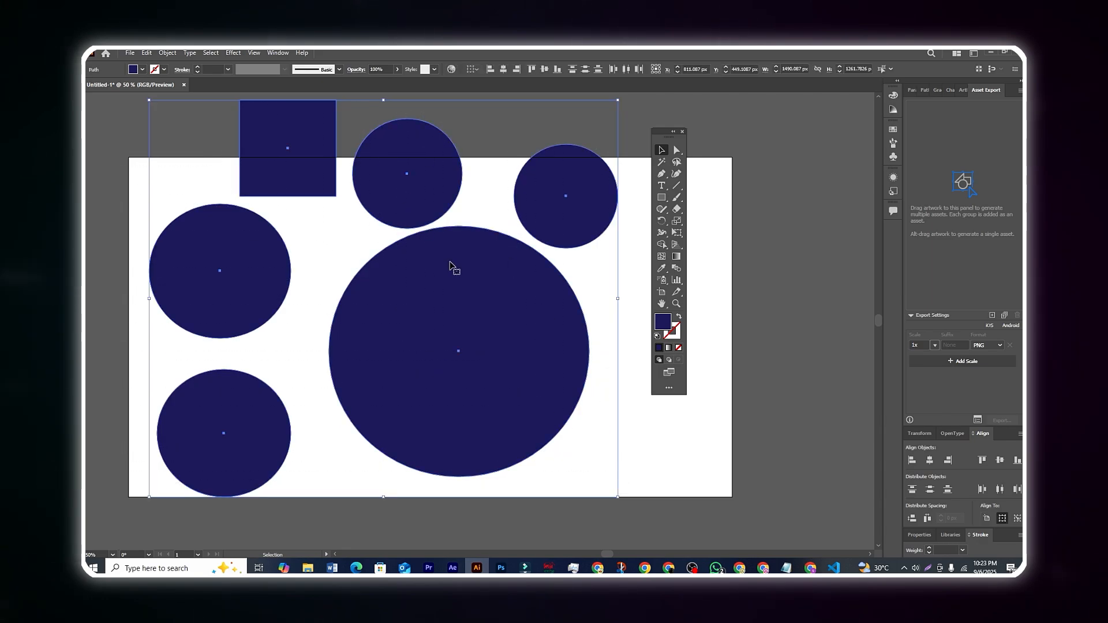
drag(449, 264, 500, 299)
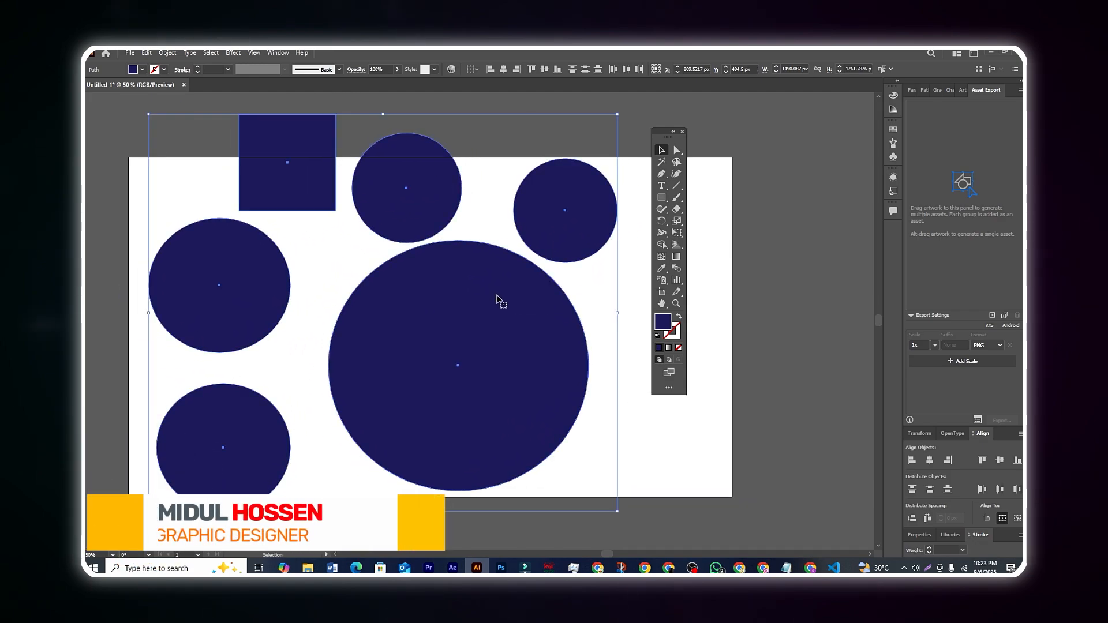
key(Delete)
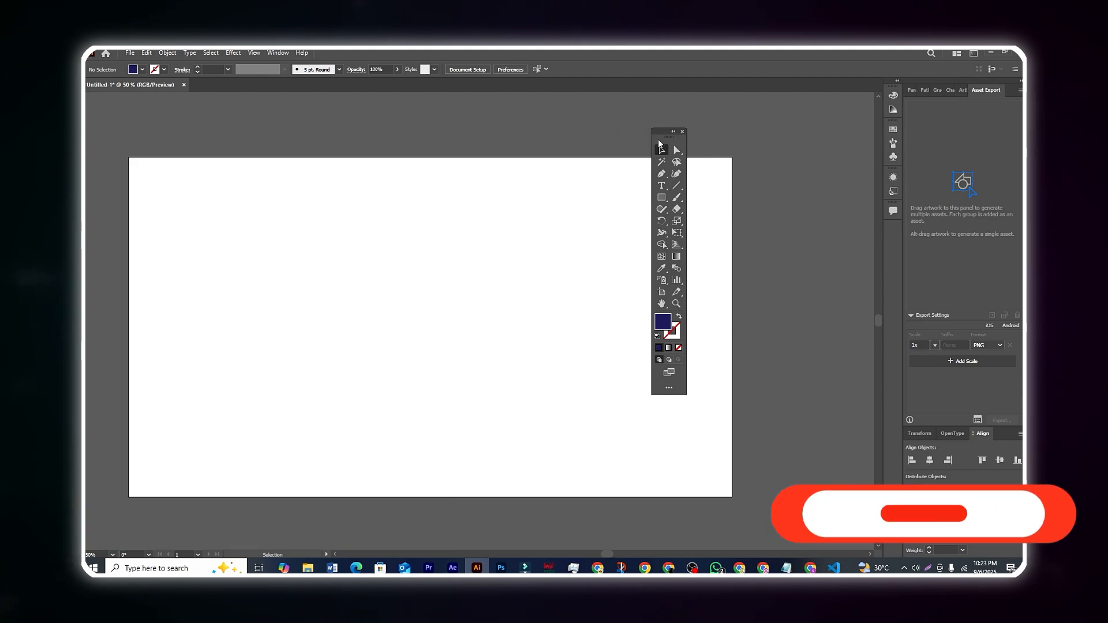
drag(664, 140, 696, 140)
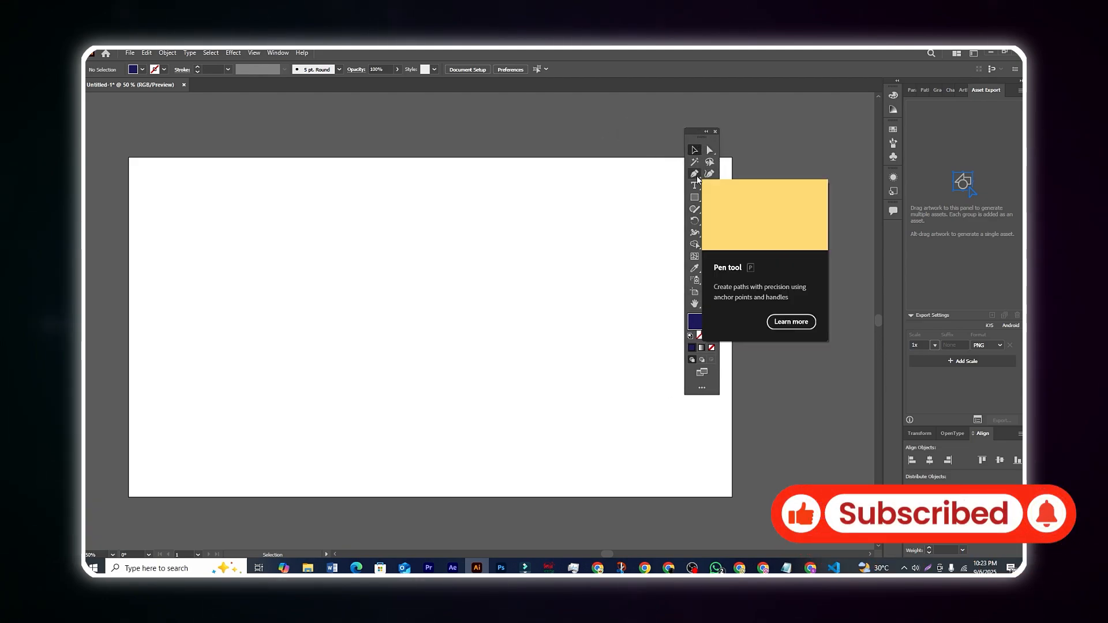
Pick the Pen tool and swap fill and stroke so the fill is none and the stroke is dark blue.
click(697, 178)
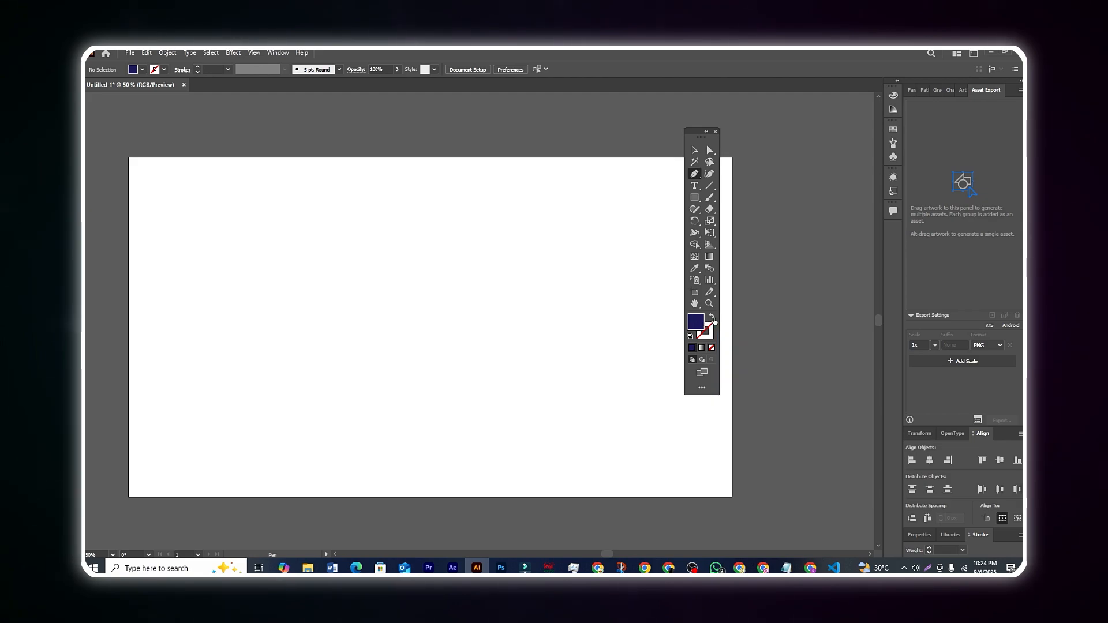
click(711, 318)
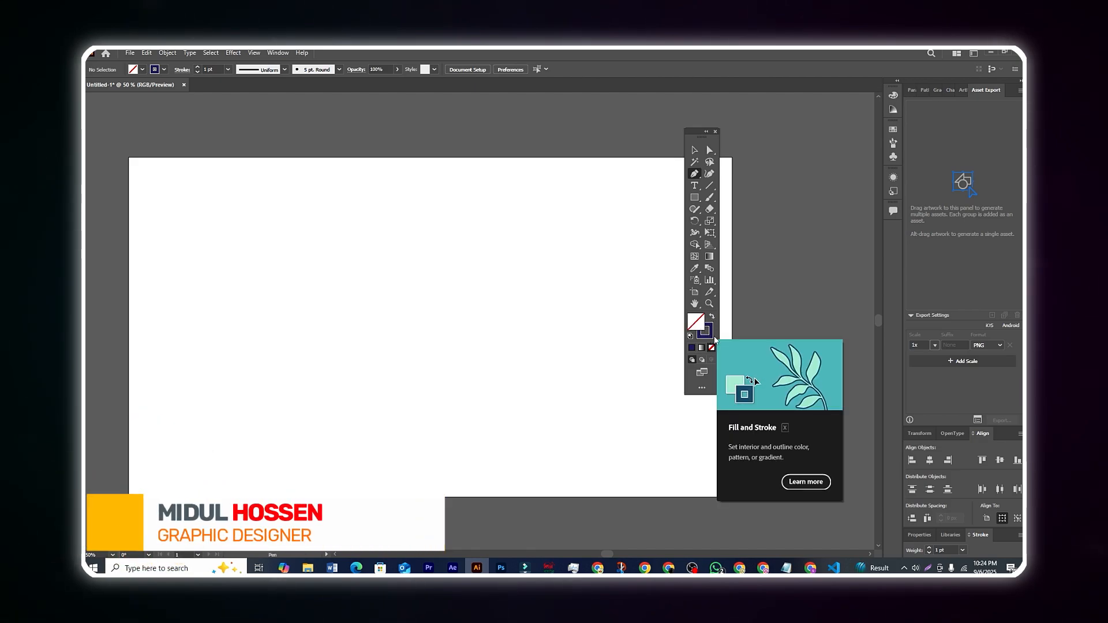
click(713, 316)
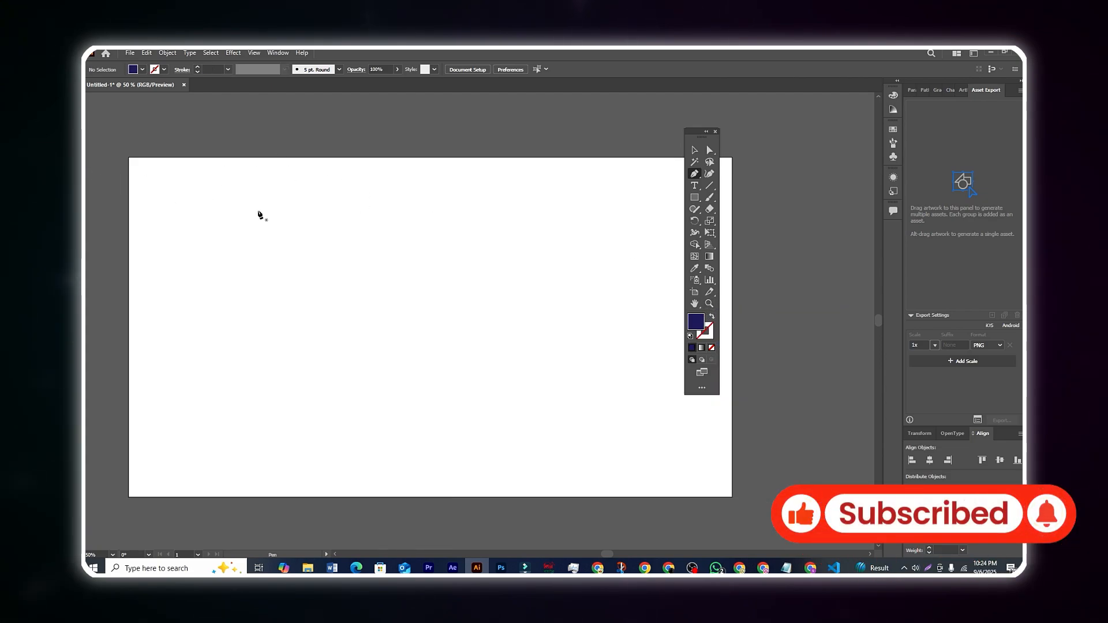
click(713, 316)
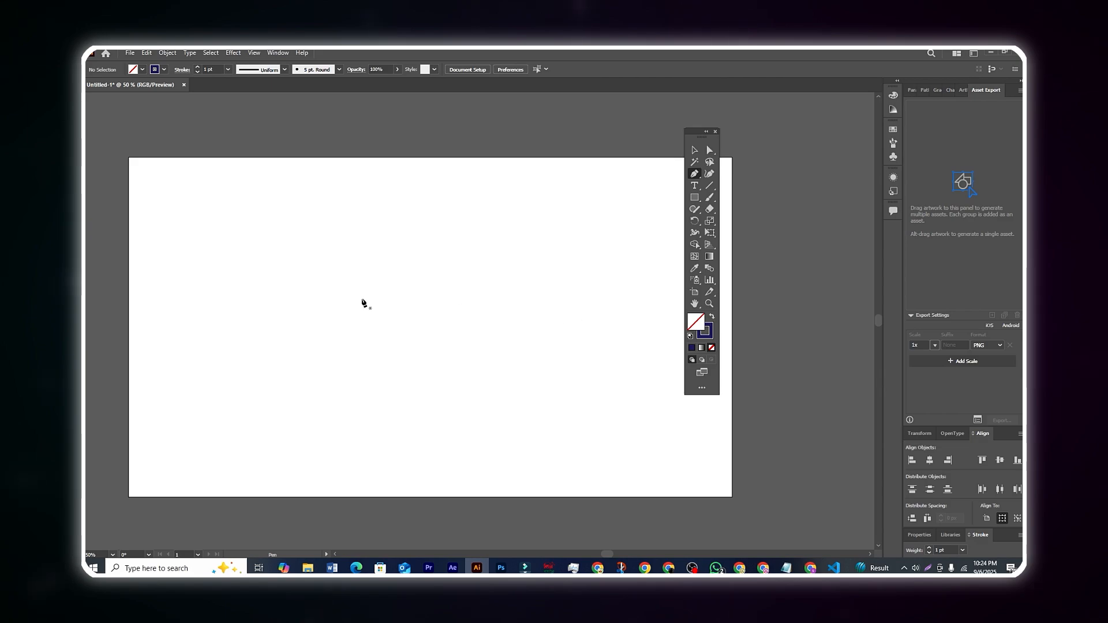
Set the stroke colour to bright red F90808 in the Color Picker.
double_click(710, 338)
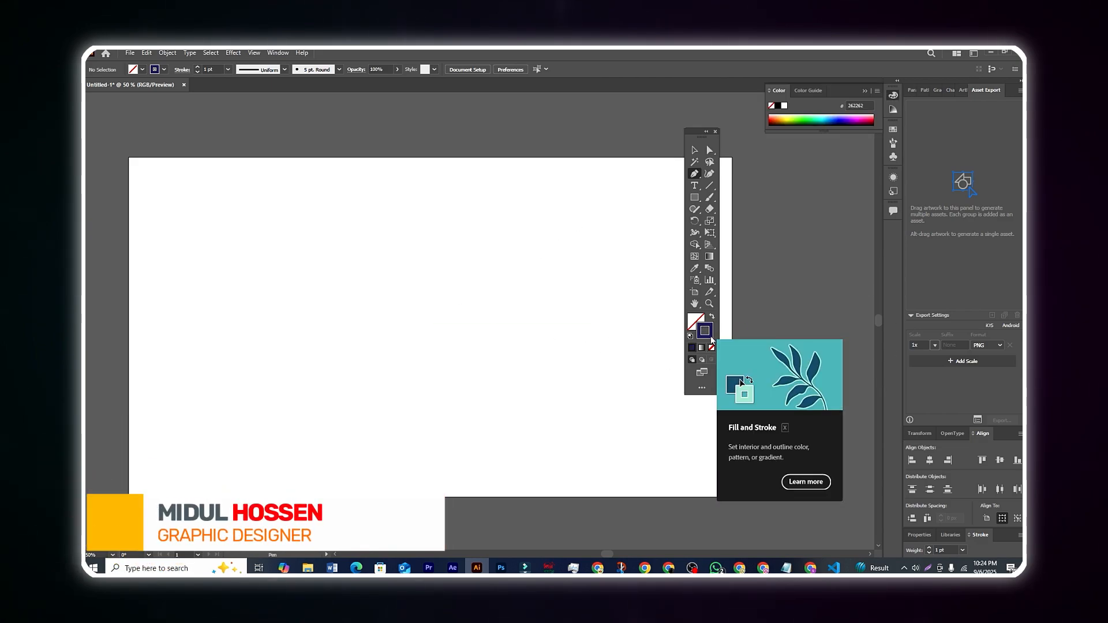
drag(592, 339, 564, 188)
mouse_move(517, 257)
mouse_down()
mouse_move(378, 208)
mouse_move(502, 292)
mouse_move(500, 279)
mouse_up()
mouse_move(548, 239)
mouse_down()
mouse_move(547, 287)
mouse_move(549, 205)
mouse_move(516, 231)
mouse_move(522, 216)
mouse_up()
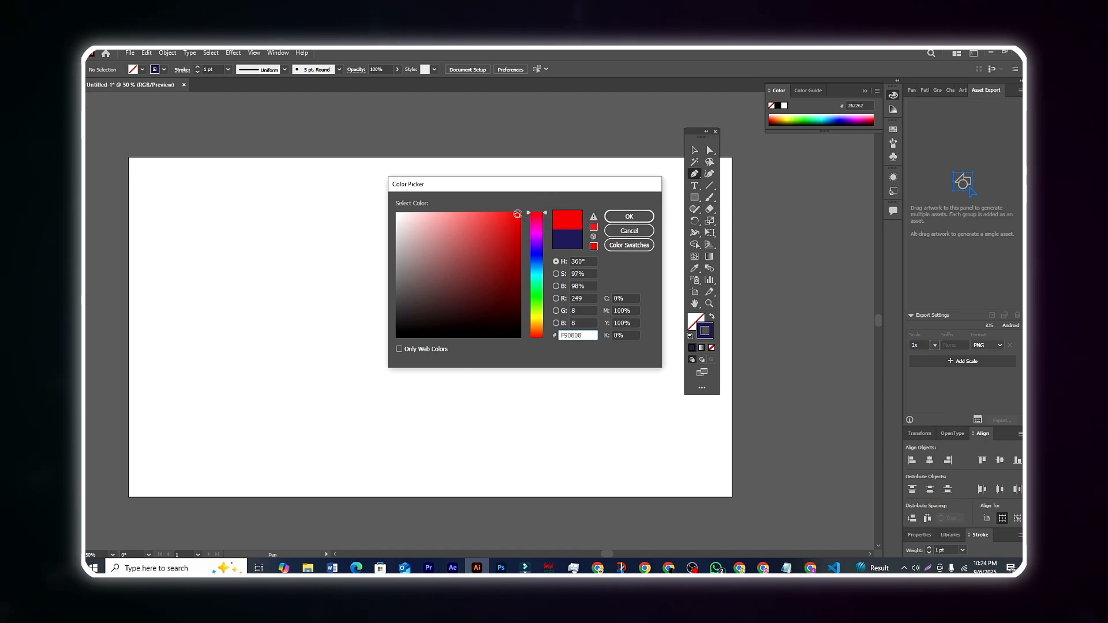
click(641, 218)
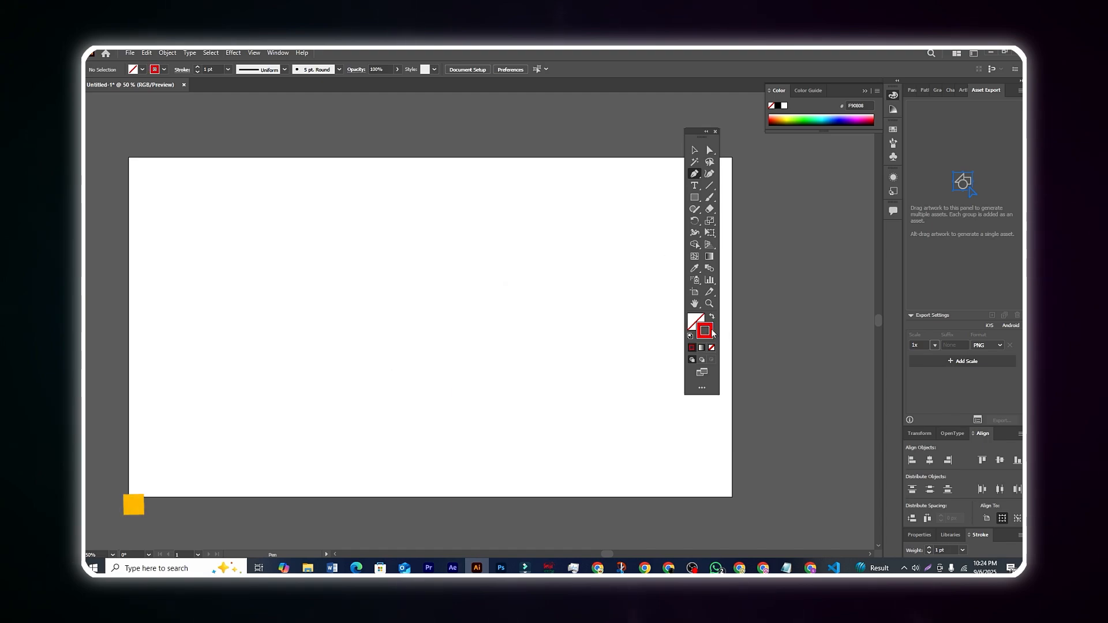
Apply the red swatch ED1C24 to the stroke and draw an open M-shaped Pen path, about 326 by 352 px, near the artboard's centre.
click(164, 70)
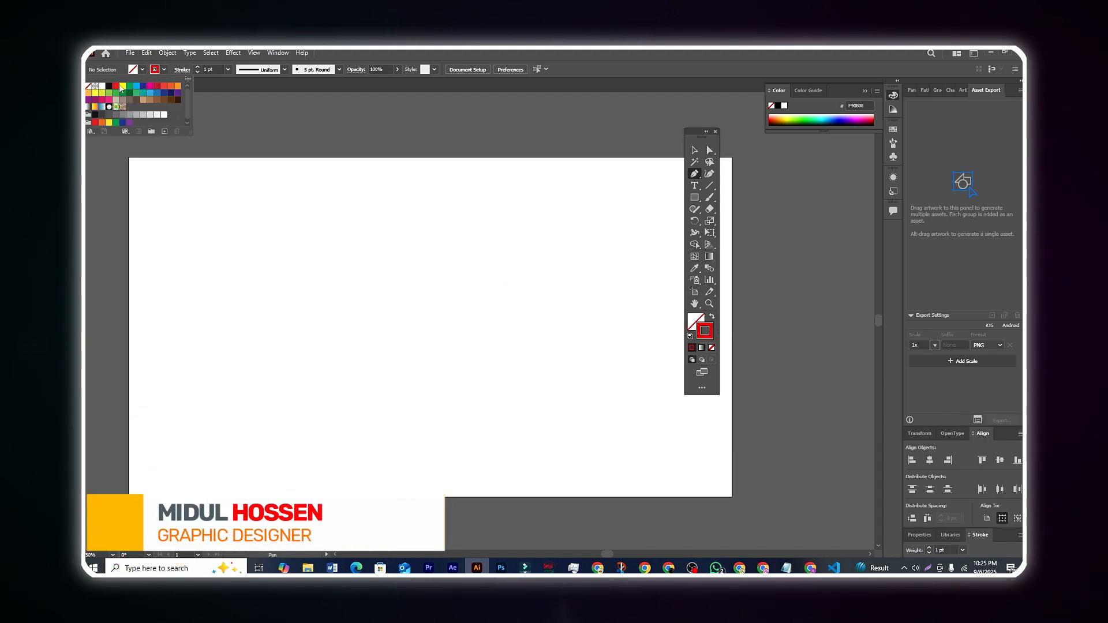
click(250, 113)
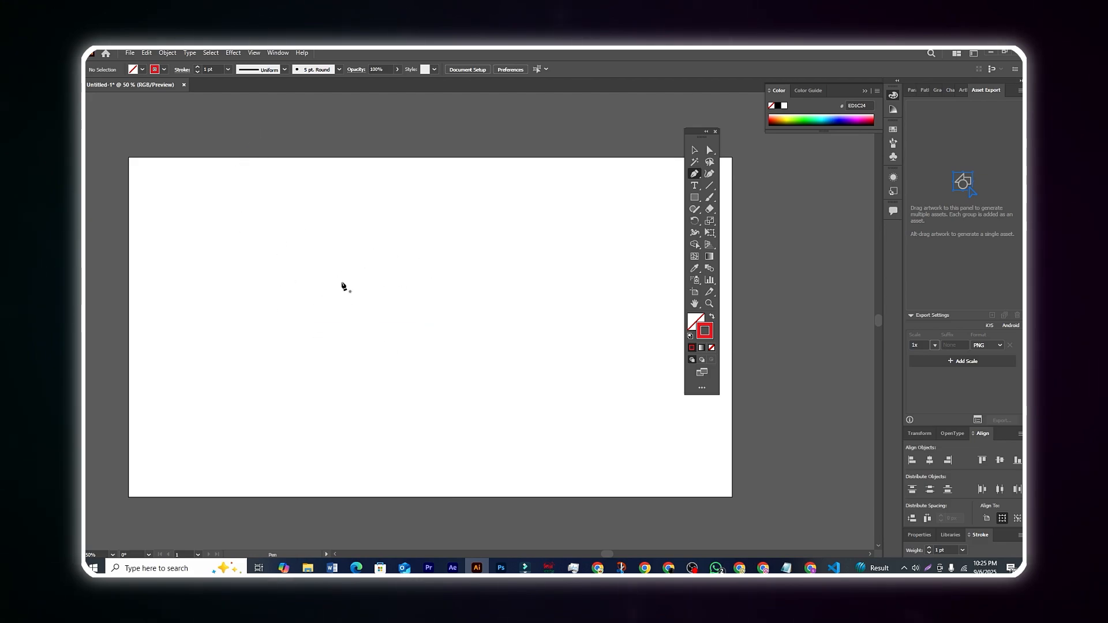
click(345, 364)
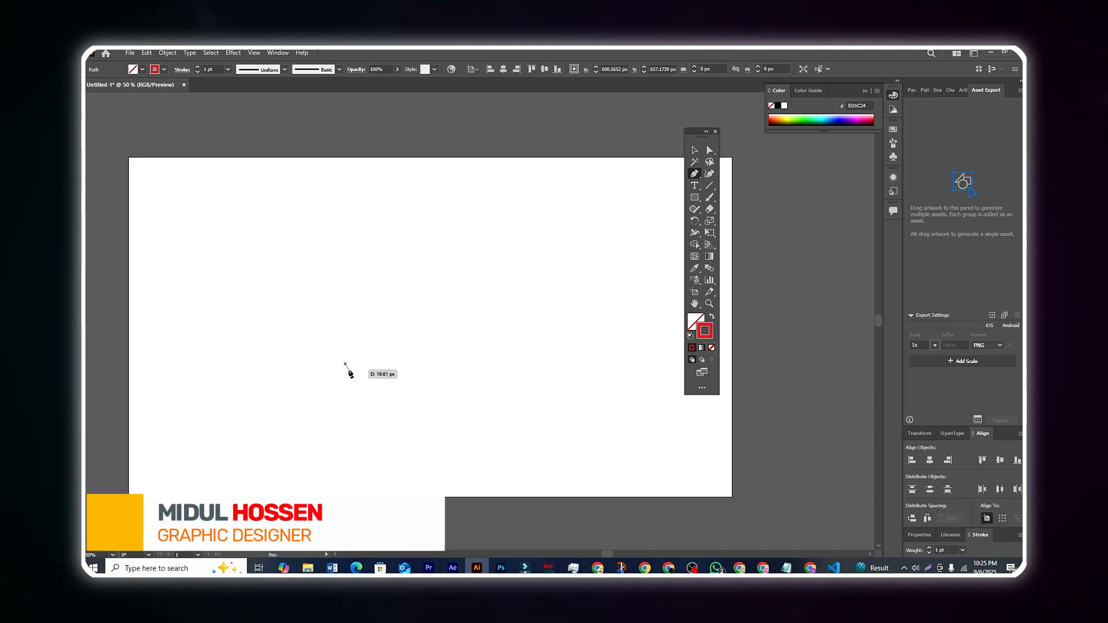
click(345, 255)
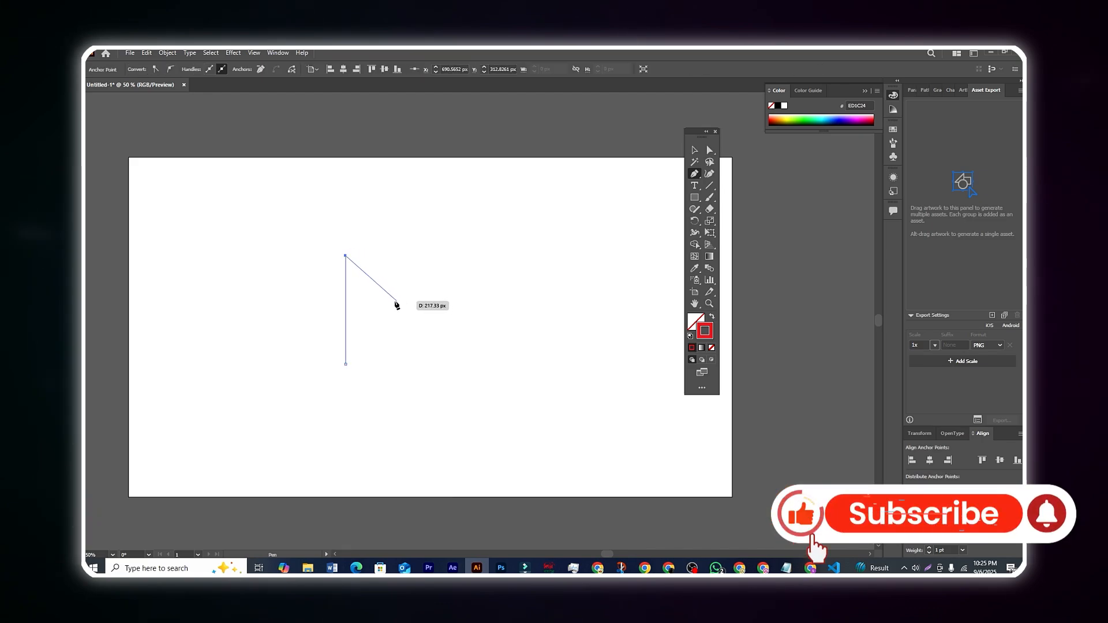
click(394, 302)
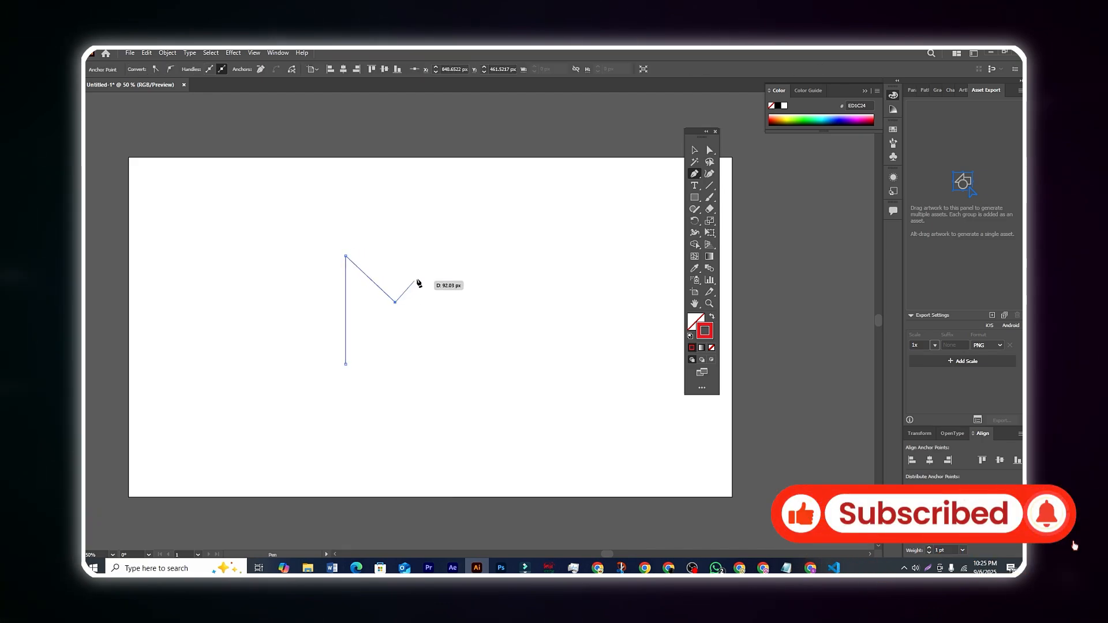
click(448, 256)
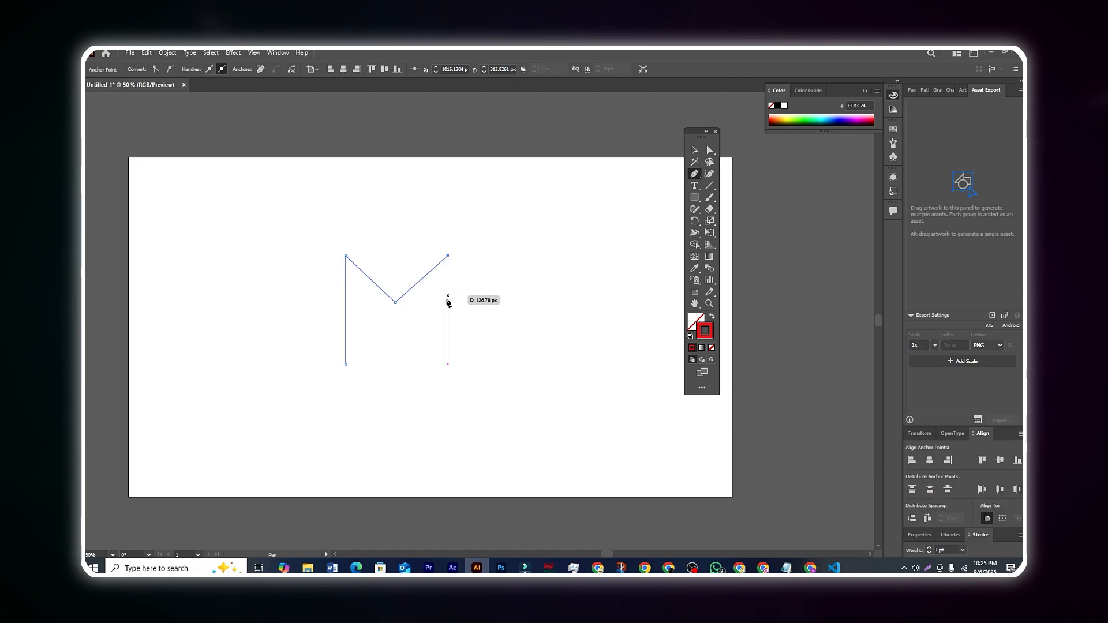
click(447, 366)
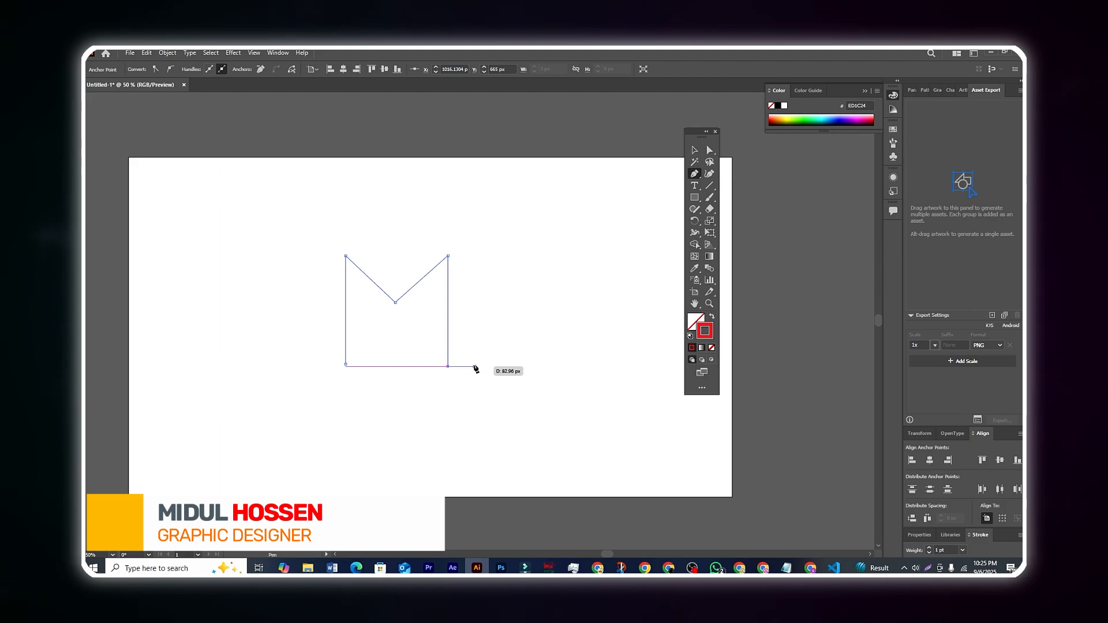
Move the M-shaped path slightly to the right with the Selection tool and clear the selection.
click(695, 152)
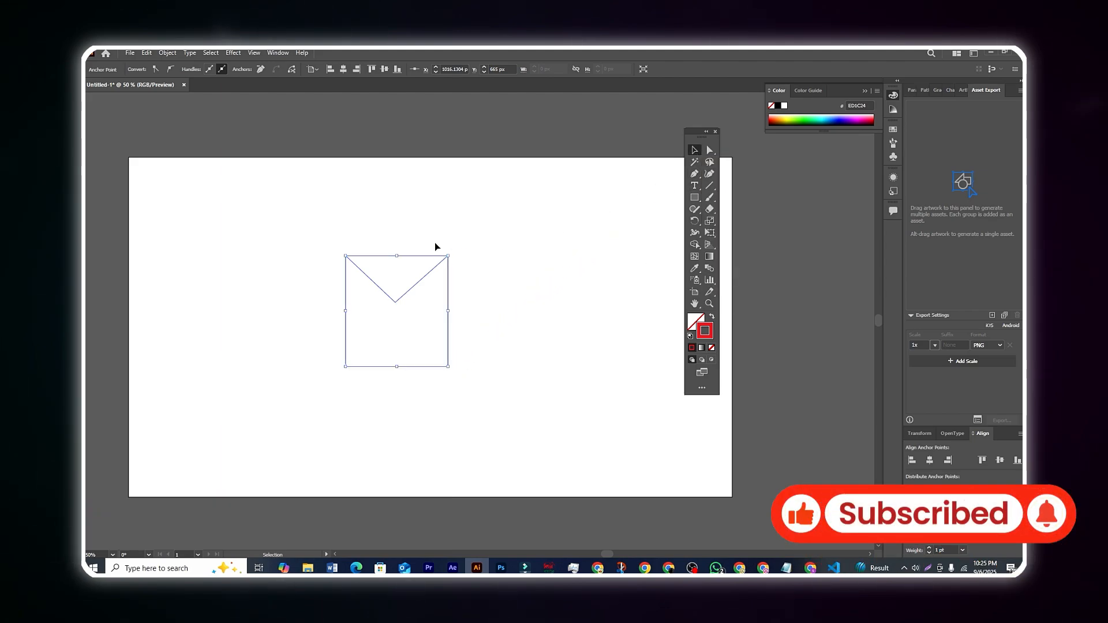
drag(405, 298, 416, 298)
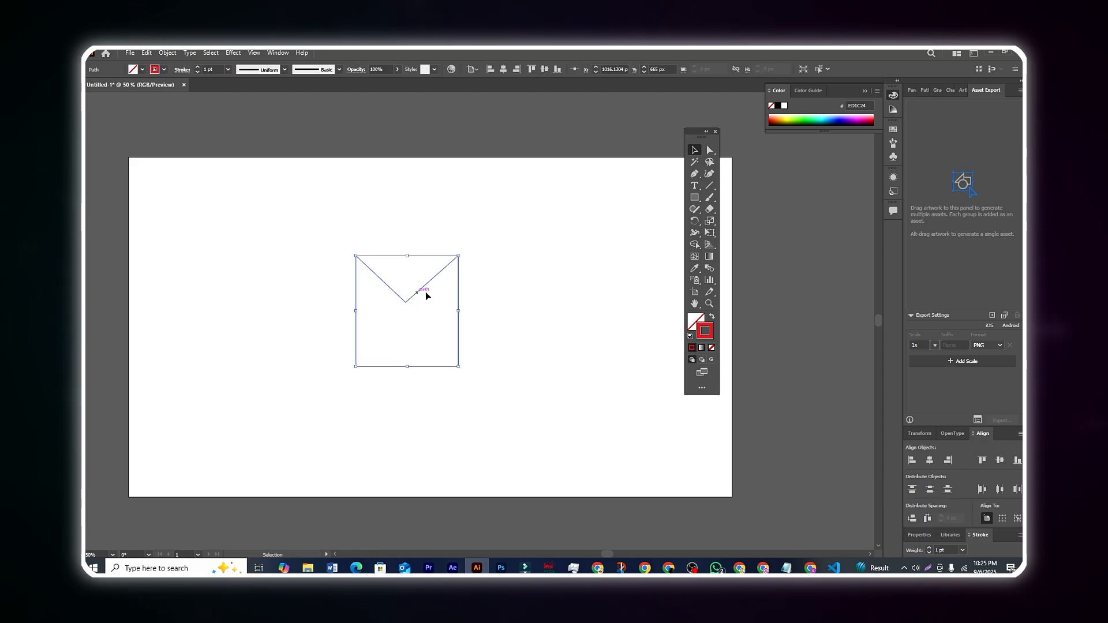
click(539, 313)
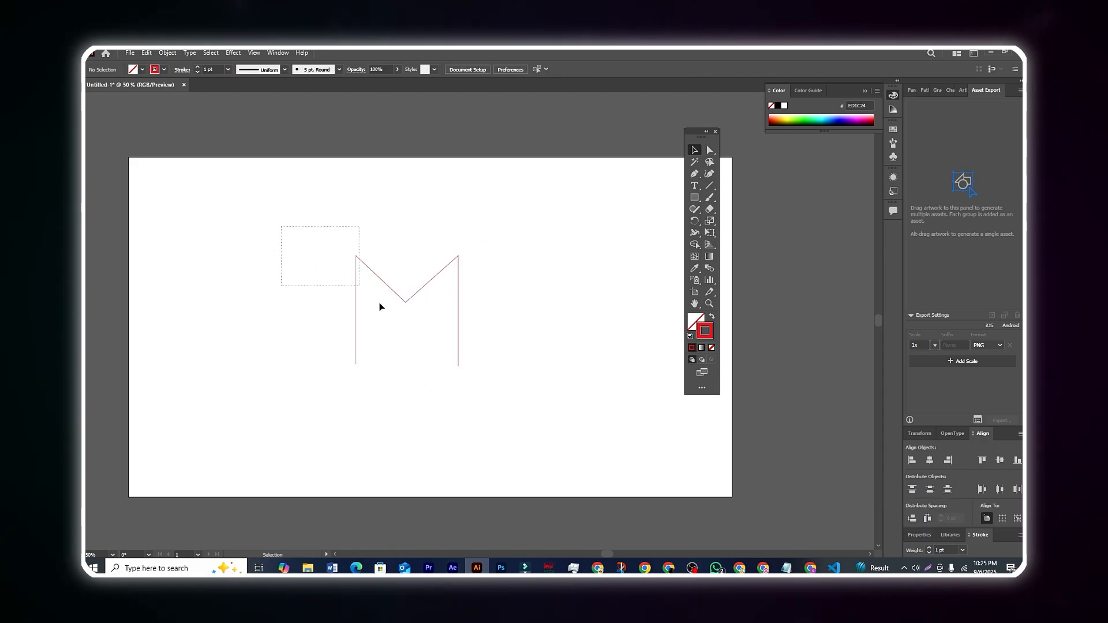
drag(379, 302, 496, 383)
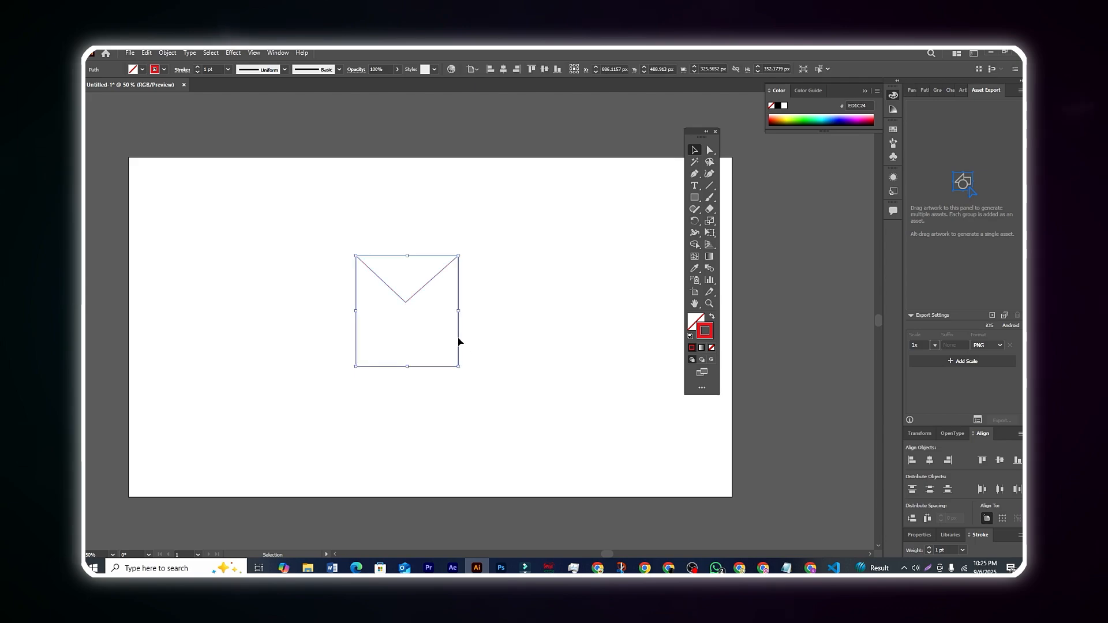
click(573, 288)
Set the M-shaped path's stroke weight to 66 pt and clear the selection.
click(426, 285)
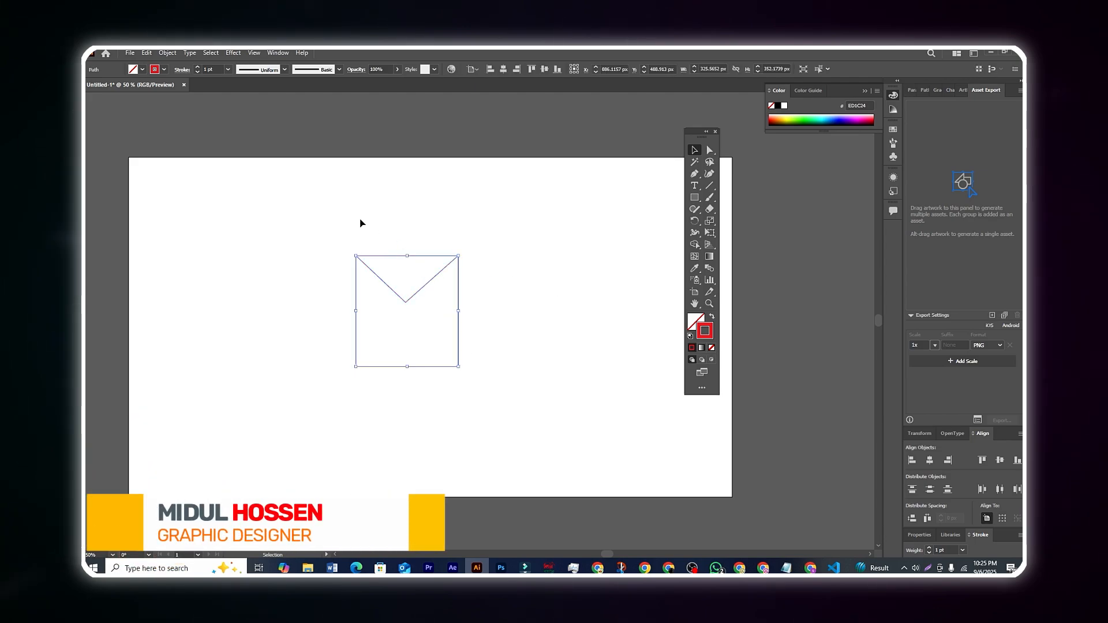
click(198, 69)
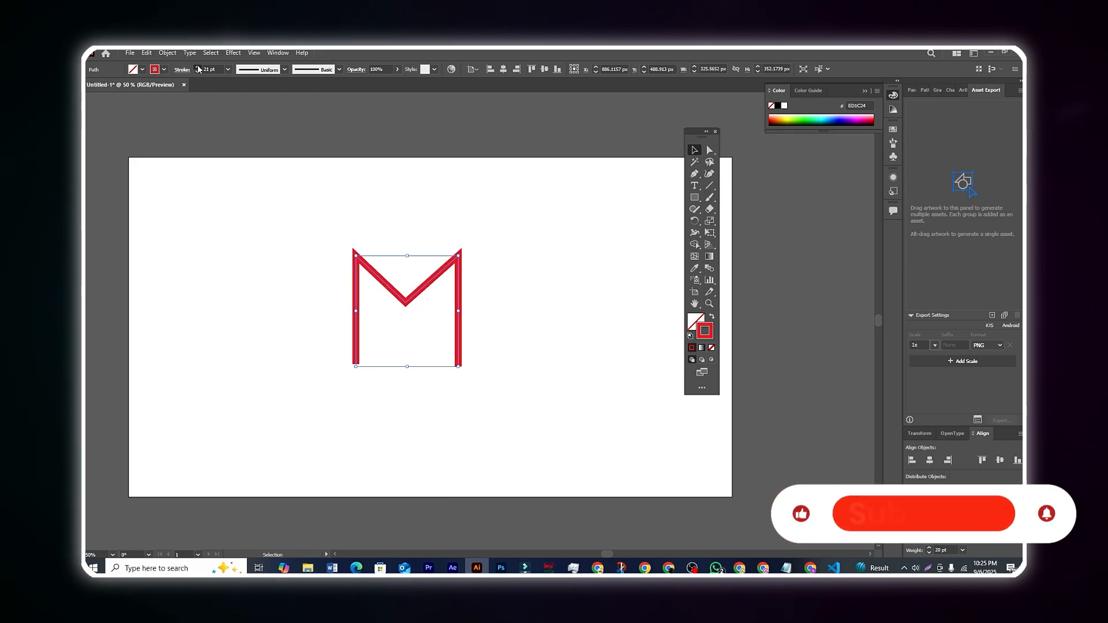
click(198, 69)
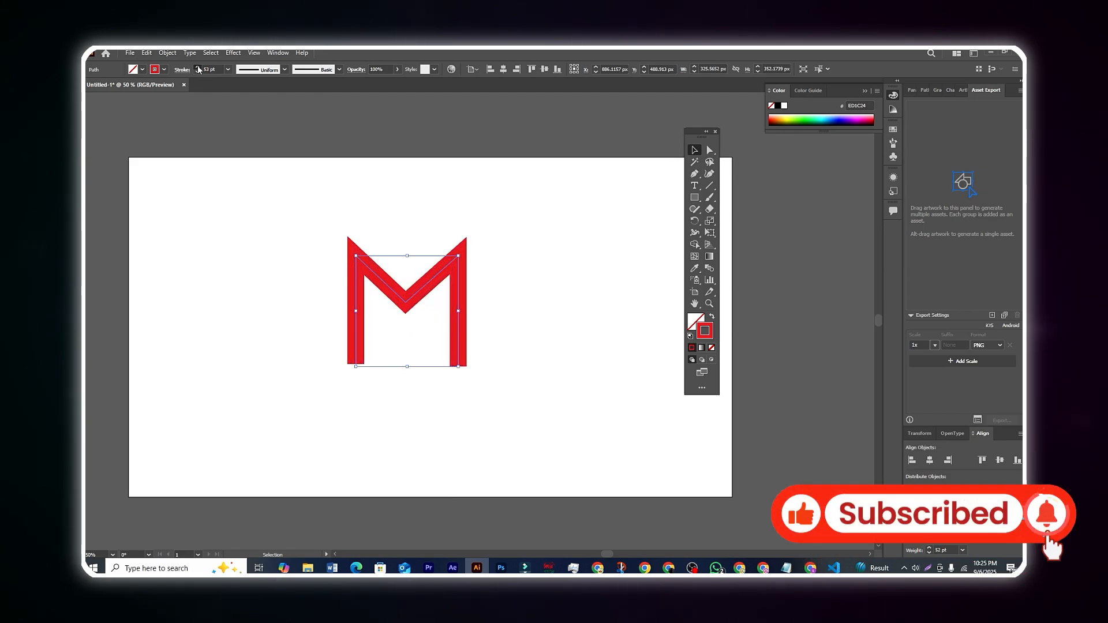
click(198, 69)
click(281, 268)
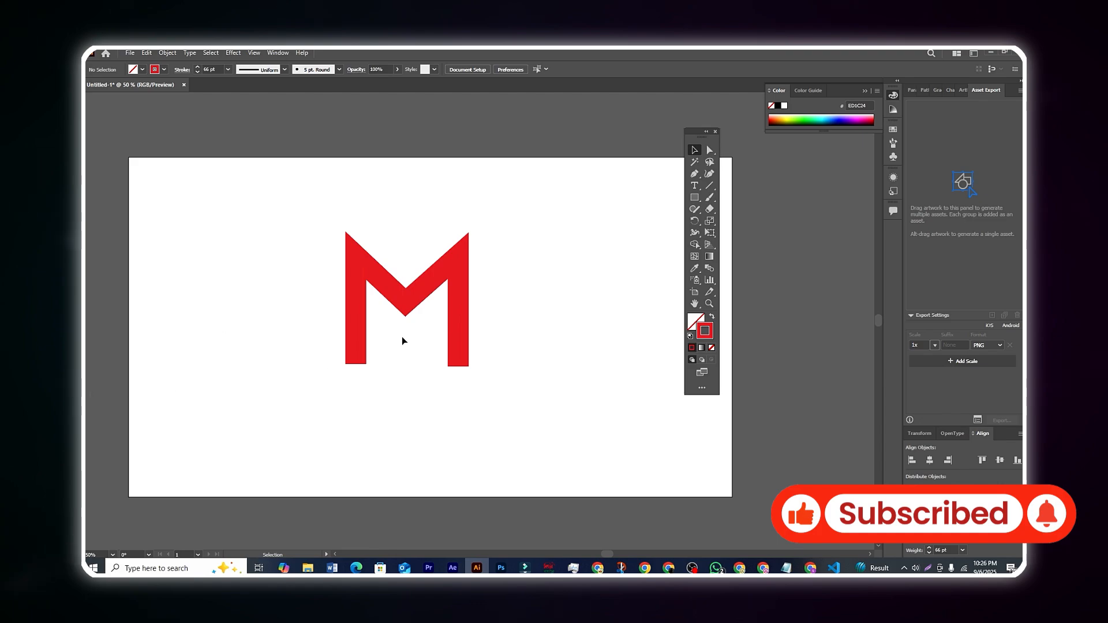
Move the thick red M to the left half of the artboard and clear the selection.
drag(415, 290, 453, 289)
click(563, 310)
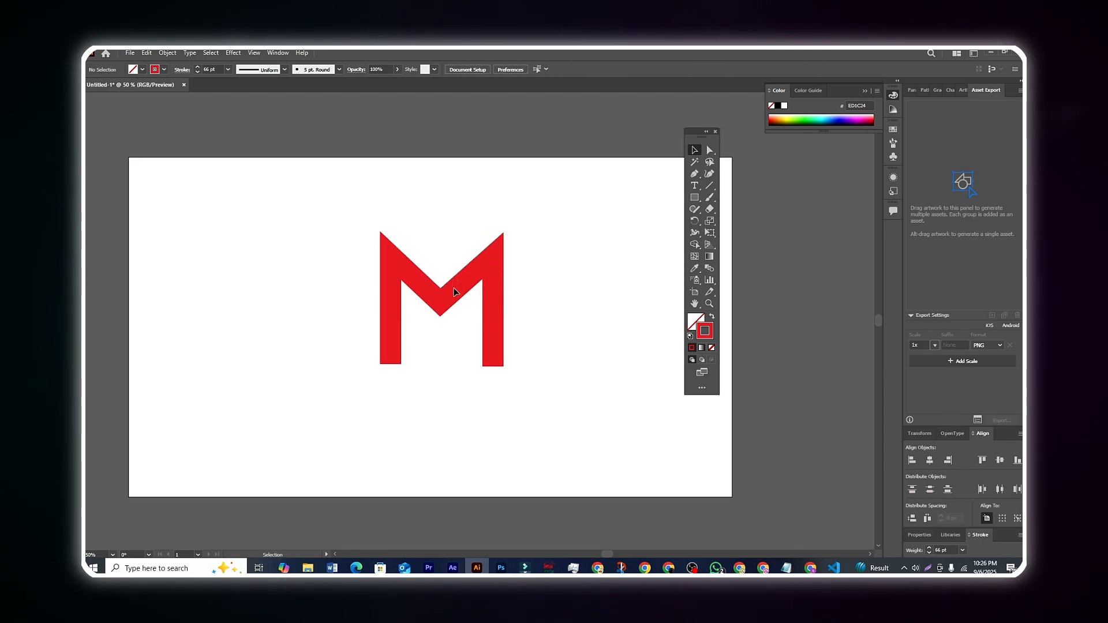
click(453, 292)
click(526, 353)
drag(493, 349, 351, 343)
click(480, 325)
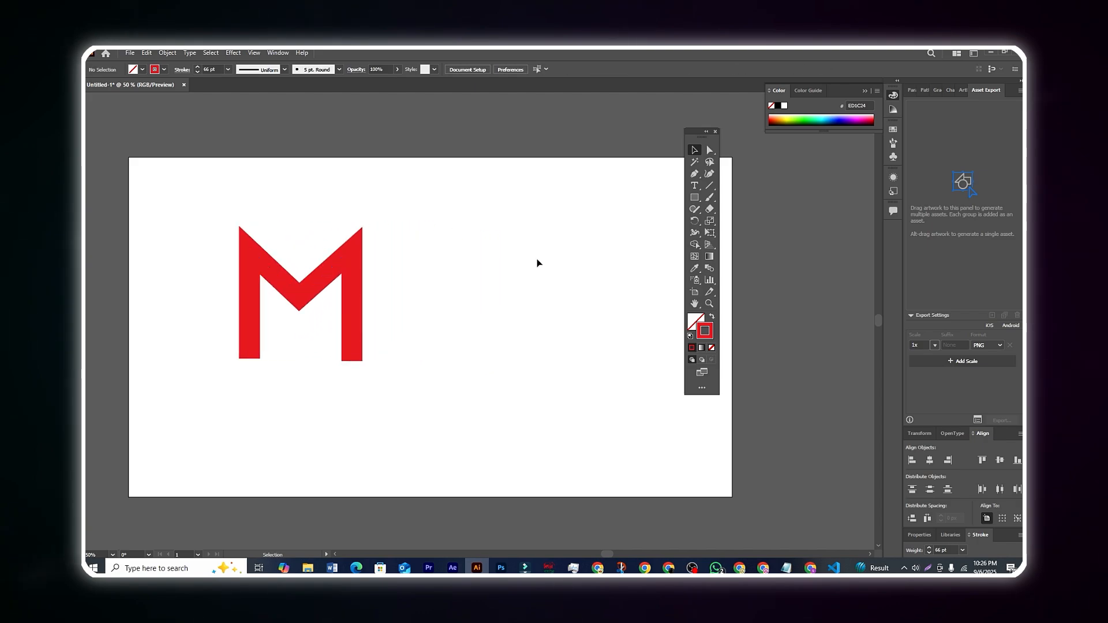
Draw a closed right-angled triangle with the Pen tool, about 587 by 449 px, to the right of the M, and deselect it.
click(692, 176)
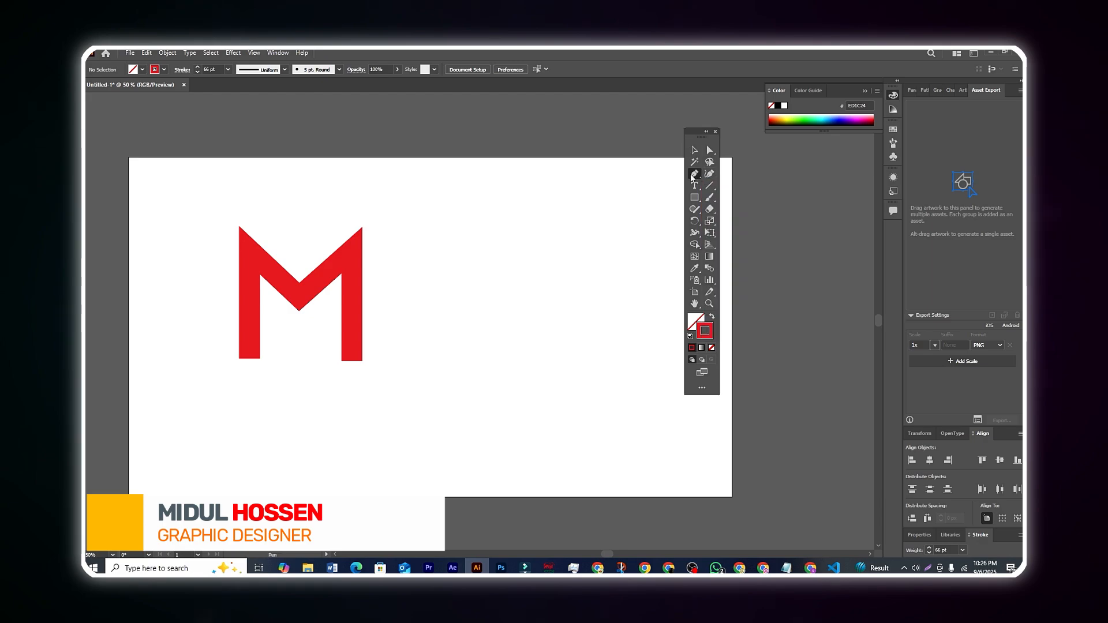
click(430, 250)
click(612, 250)
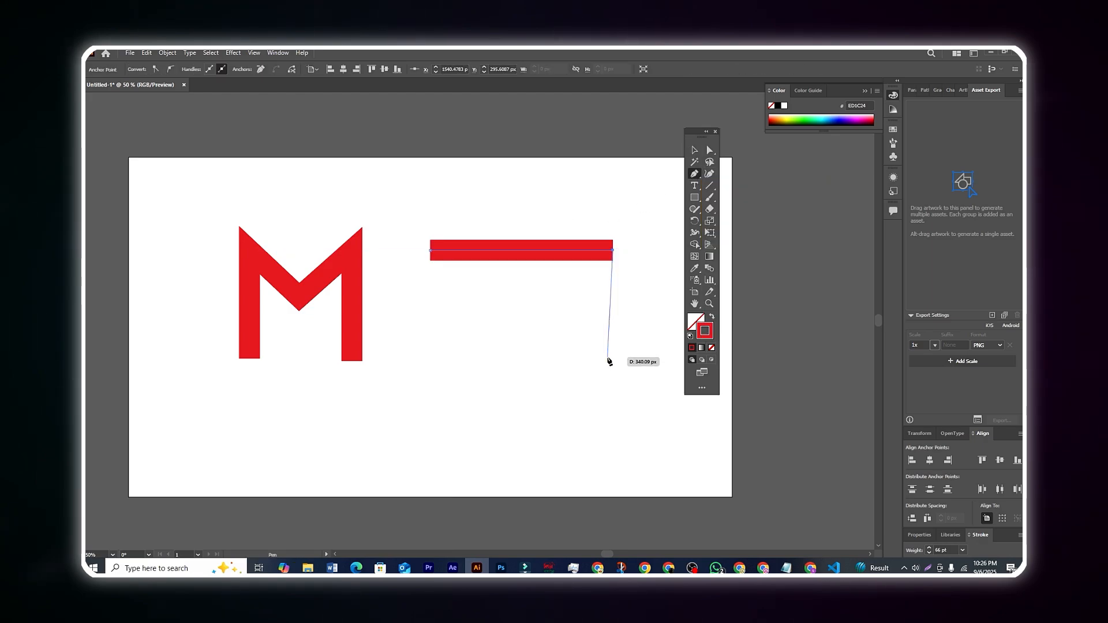
click(614, 391)
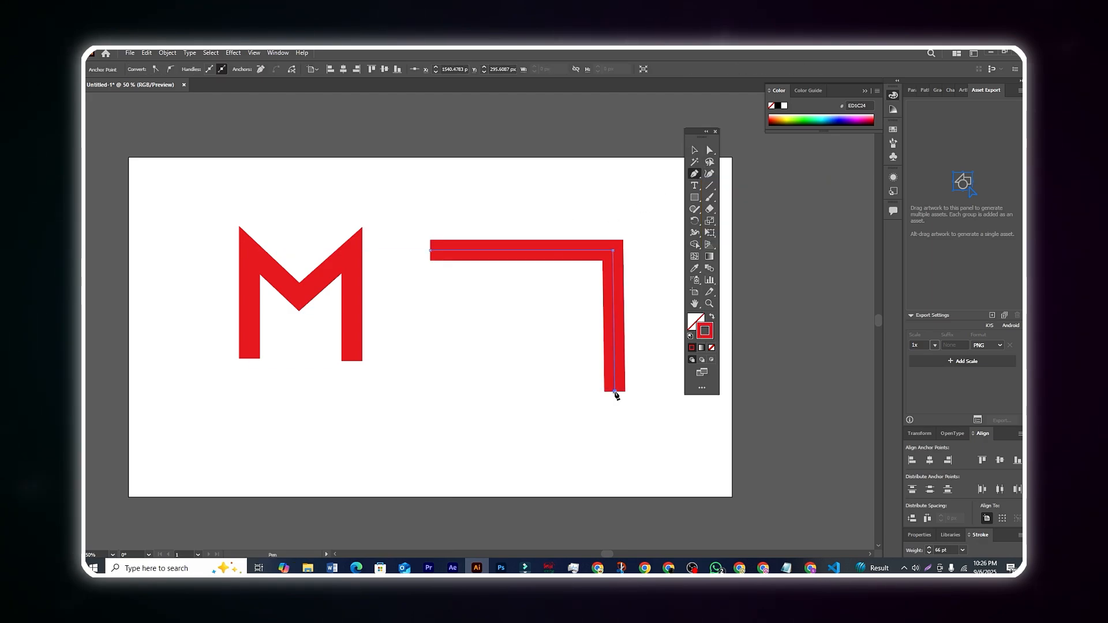
click(429, 250)
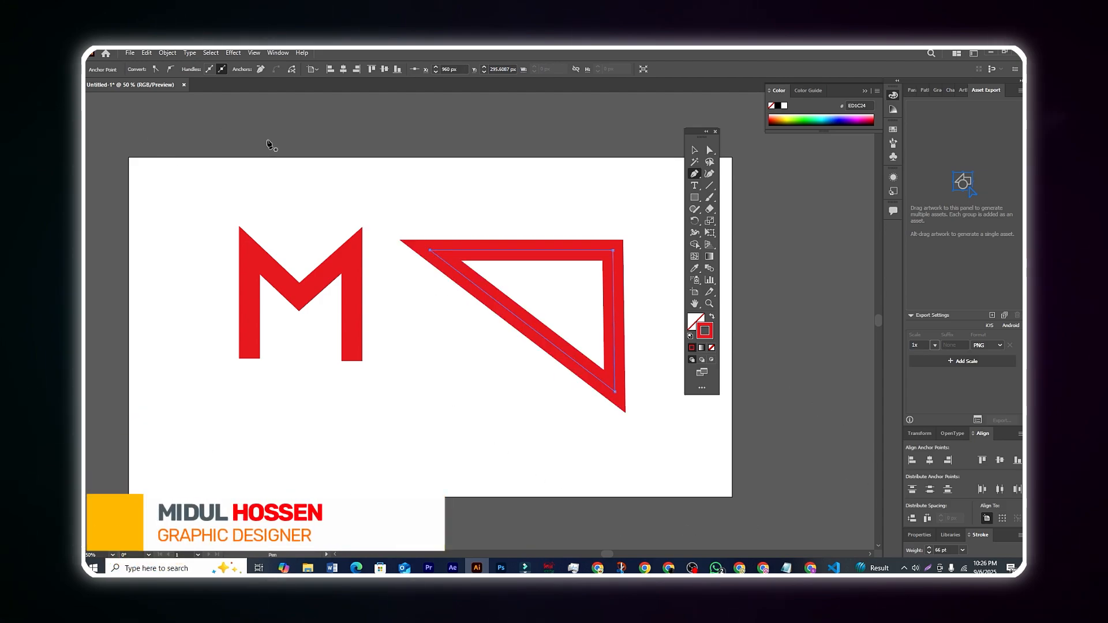
scroll(482, 366, down, 2)
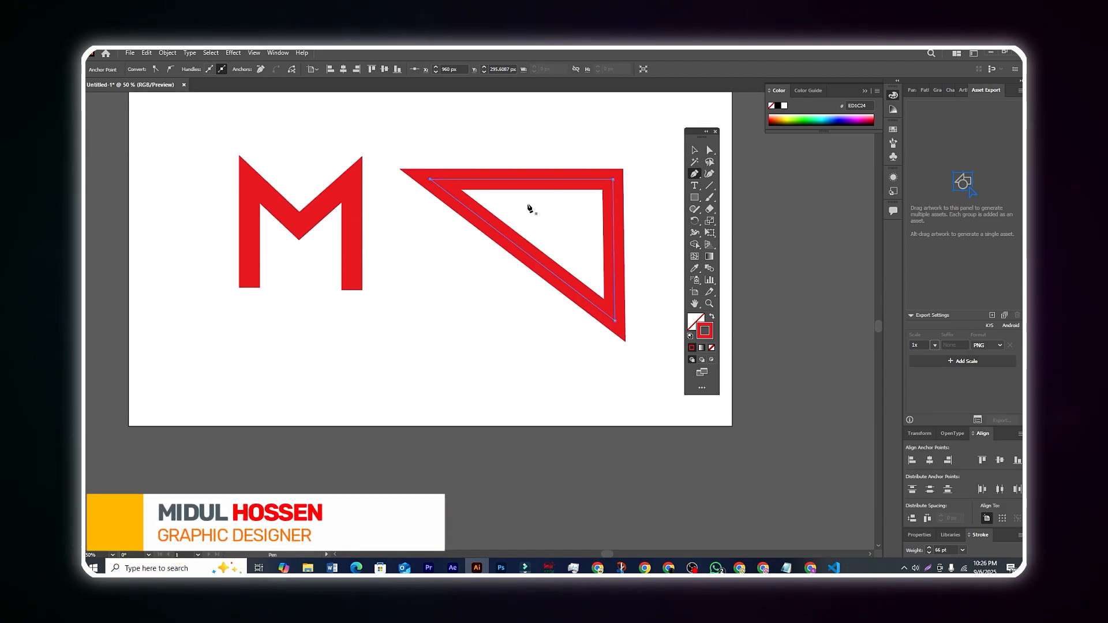
click(694, 161)
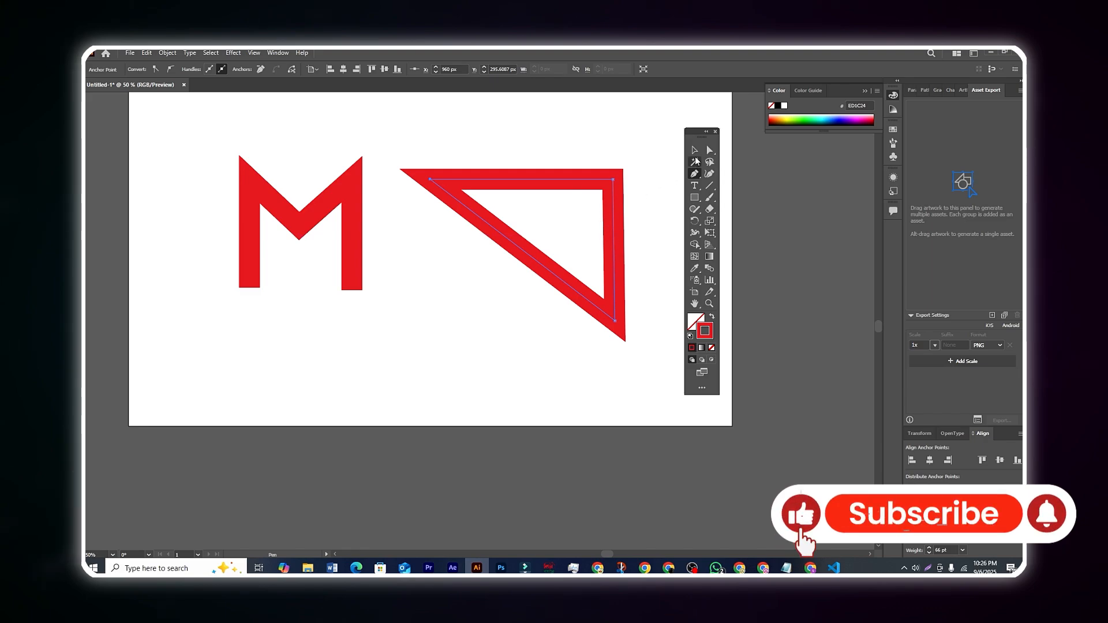
click(694, 150)
click(384, 384)
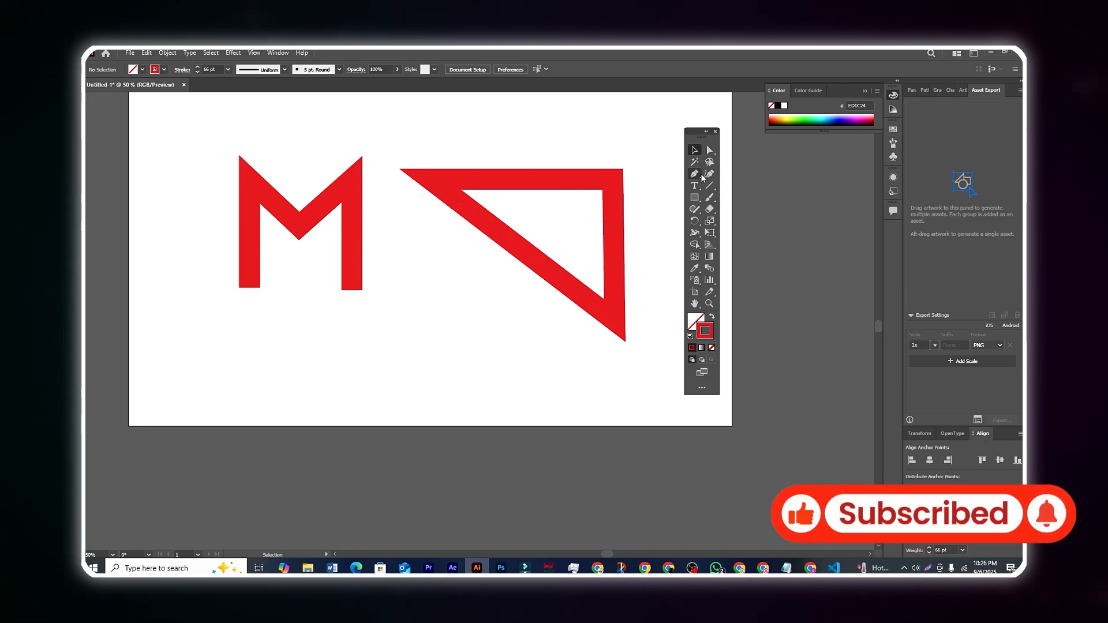
Set the stroke weight to 20 pt and draw a closed four-sided shape about 565 by 258 px below the triangle with the Pen tool.
double_click(207, 68)
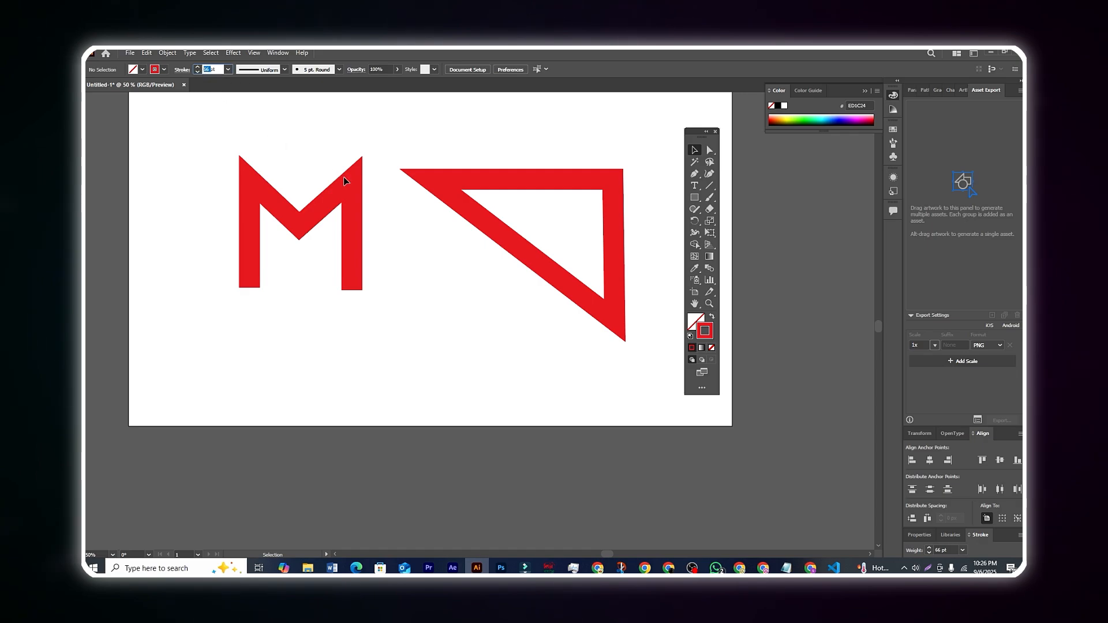
key(Return)
click(693, 175)
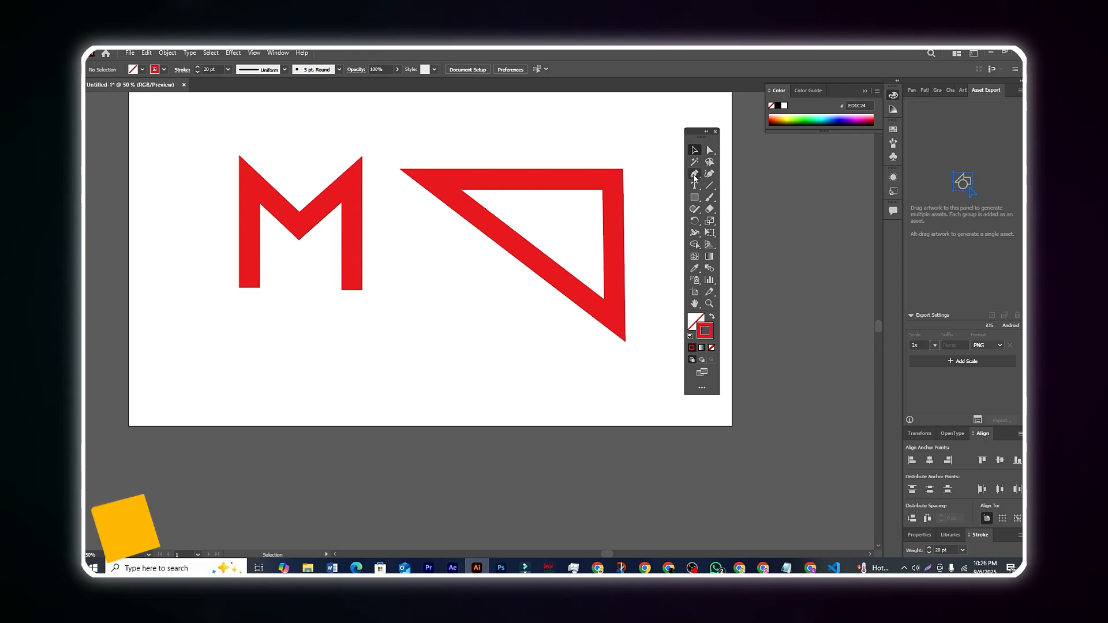
click(394, 321)
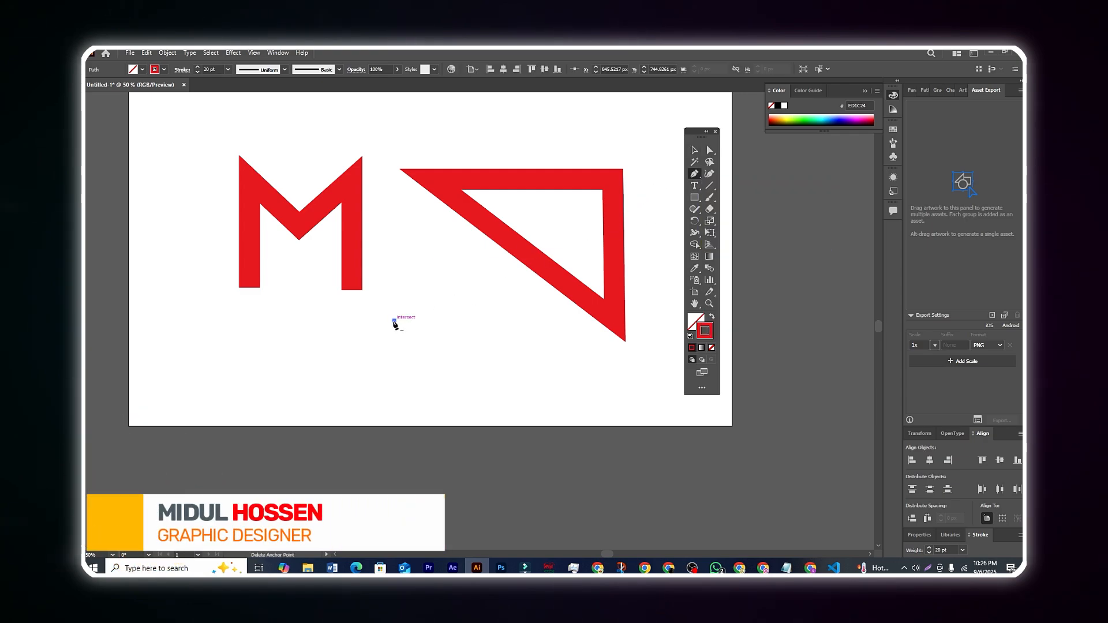
click(395, 402)
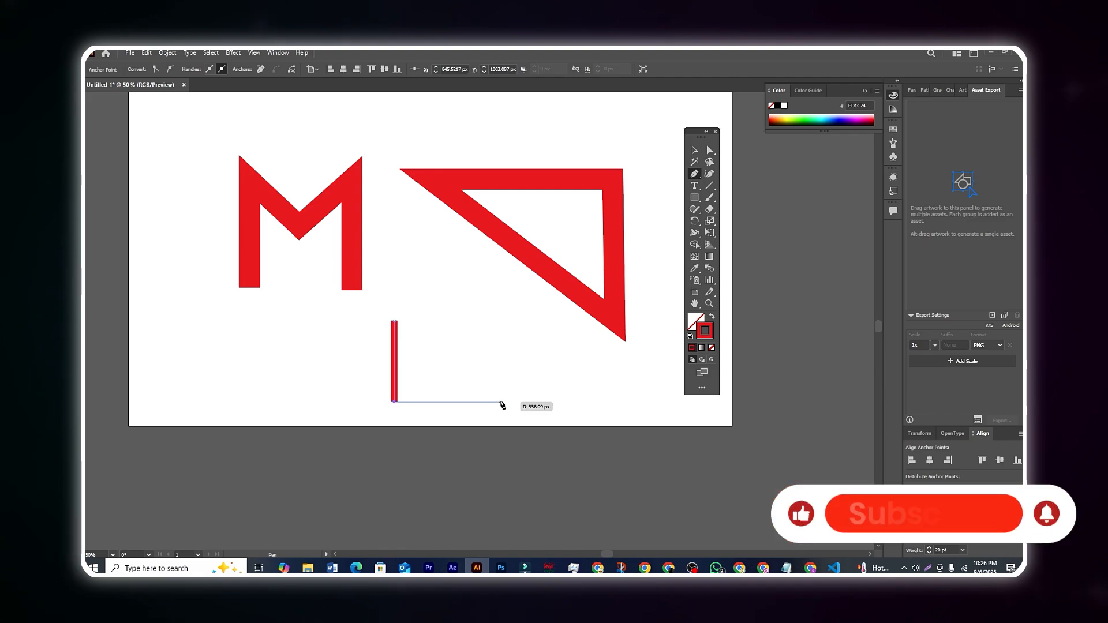
click(501, 402)
click(571, 356)
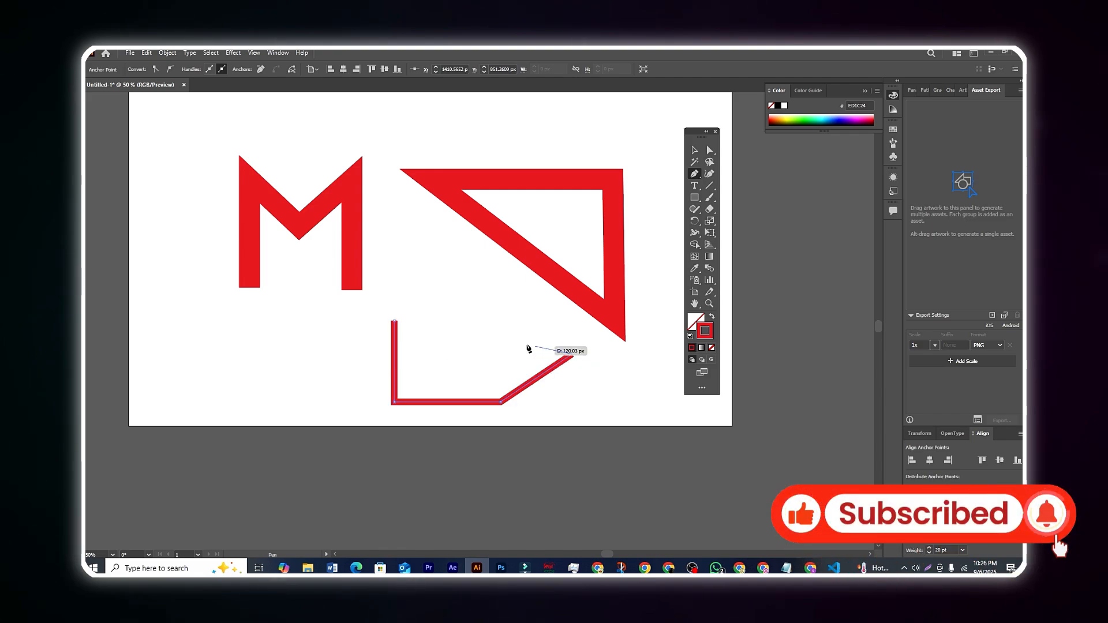
click(395, 321)
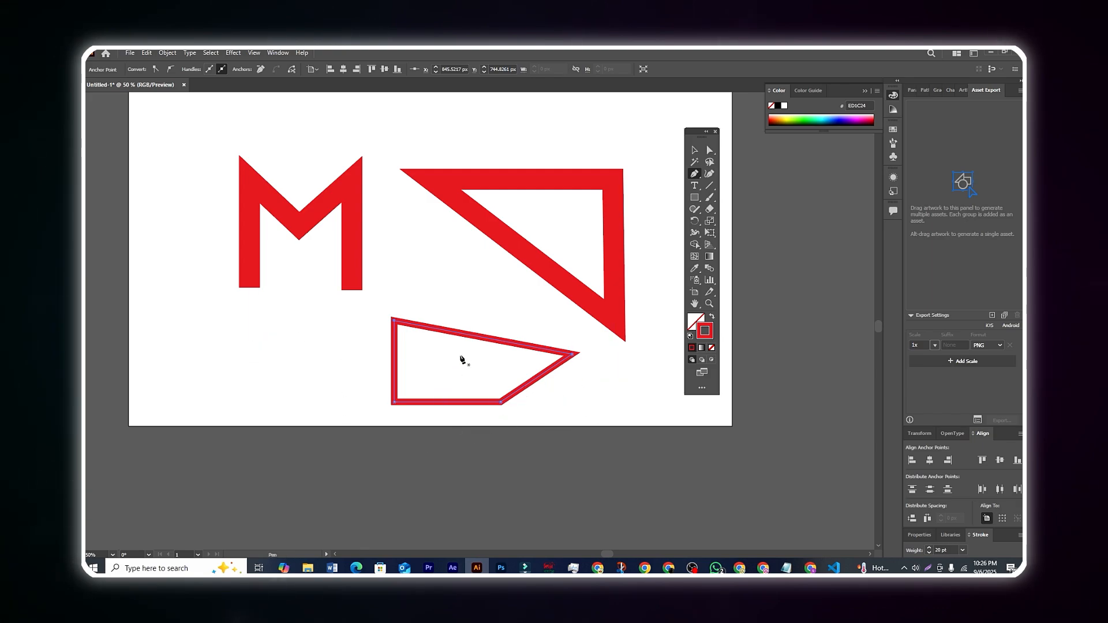
Add an anchor point near the middle of the four-sided shape's upper slanted edge with the Add Anchor Point Tool.
click(695, 174)
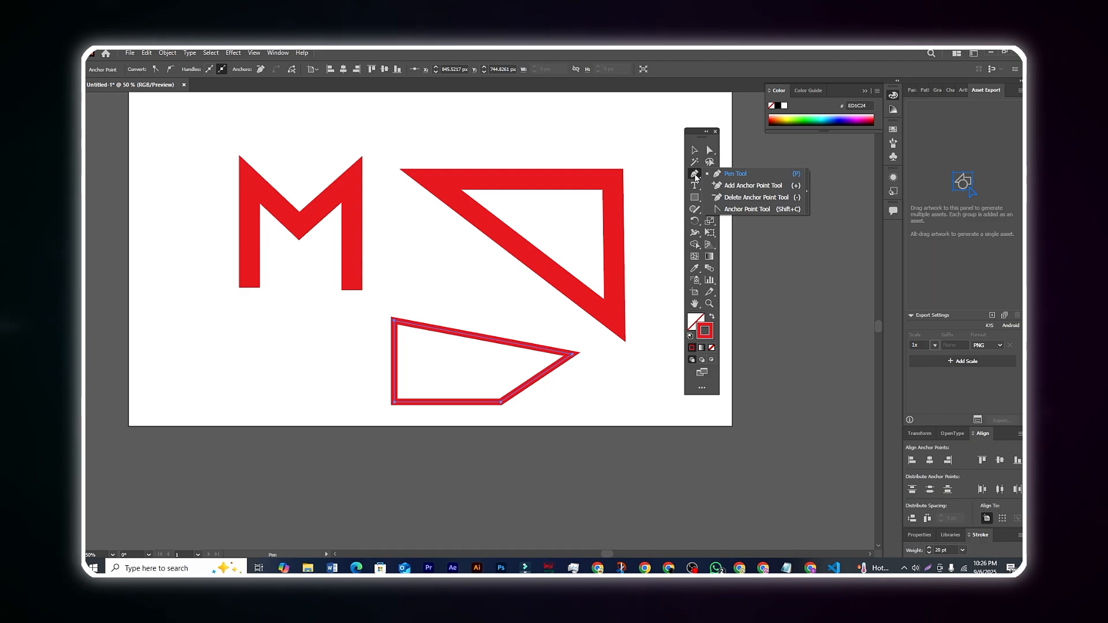
click(743, 186)
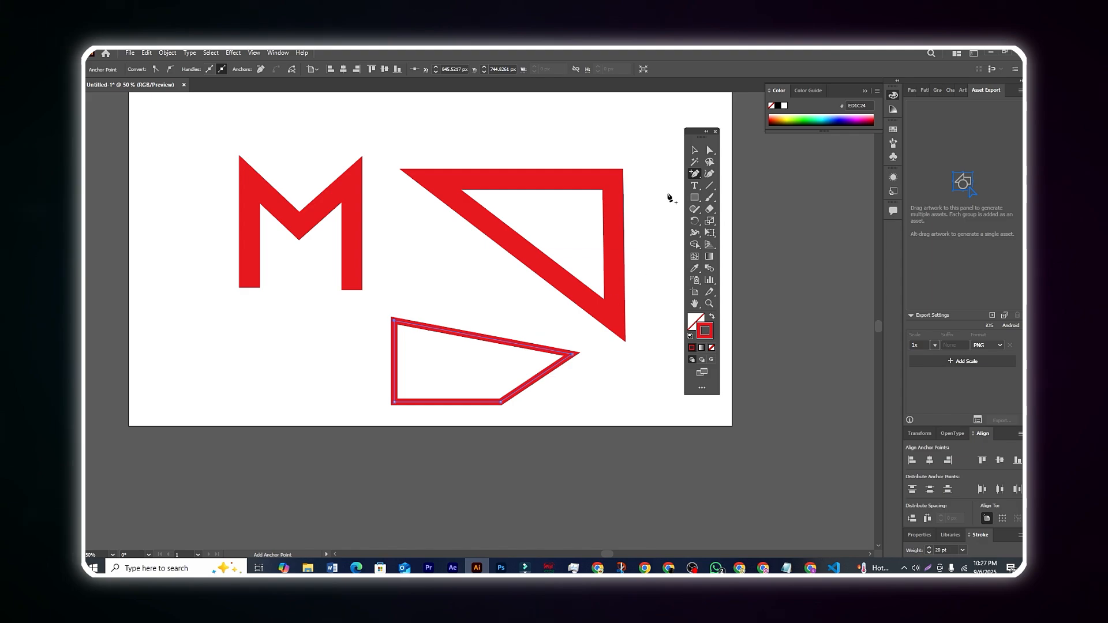
click(697, 175)
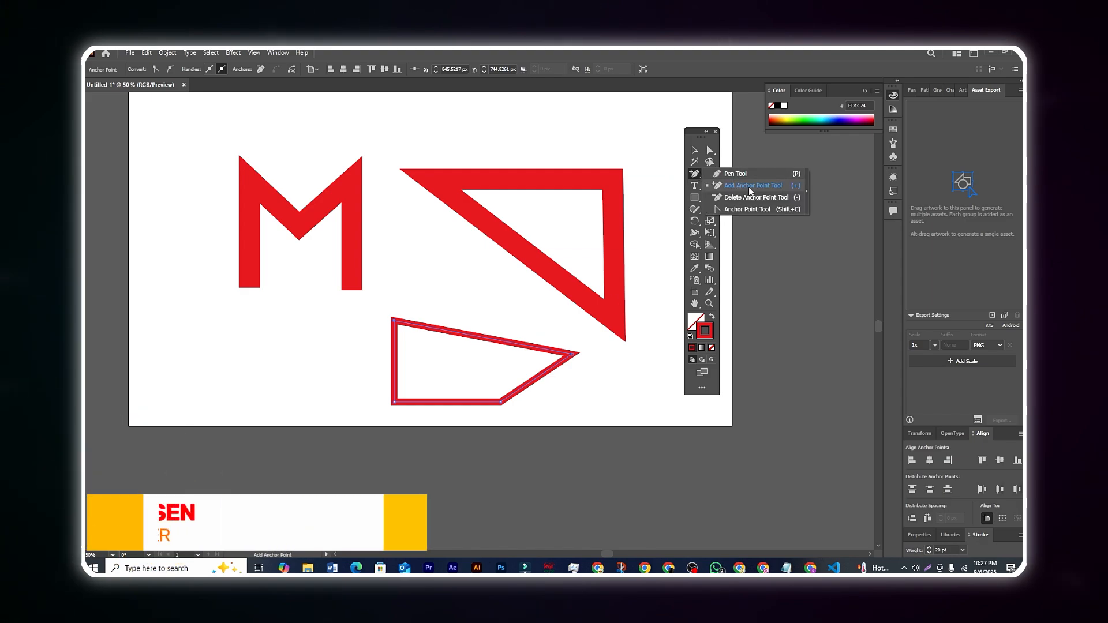
click(473, 336)
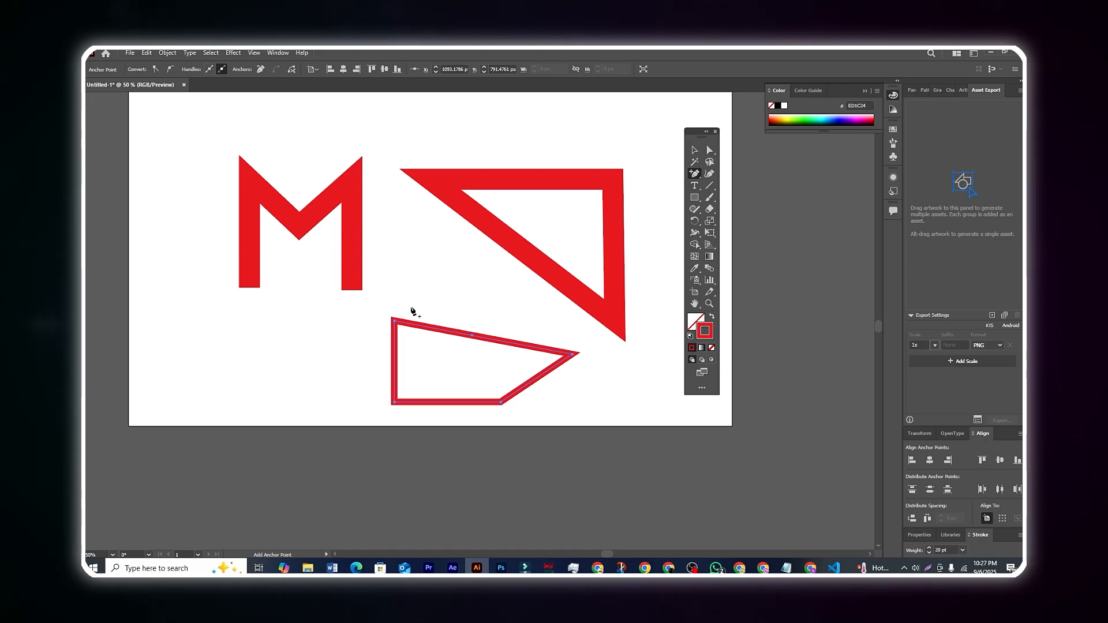
Delete the added point and the shape's two right-hand corner points with the Delete Anchor Point Tool, leaving only the vertical left edge.
click(697, 175)
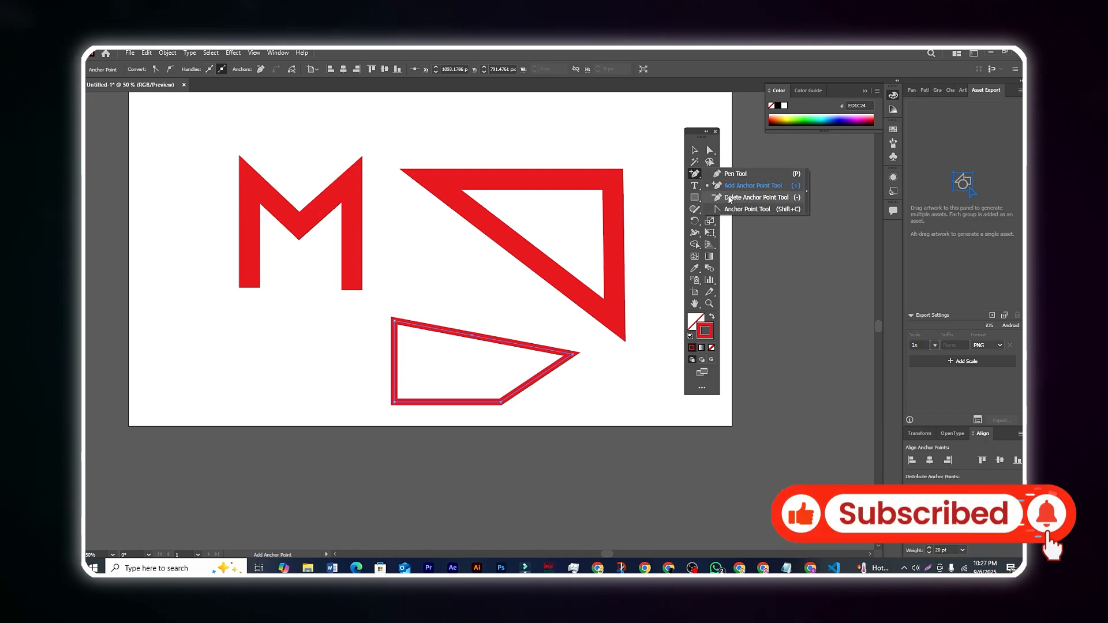
click(773, 200)
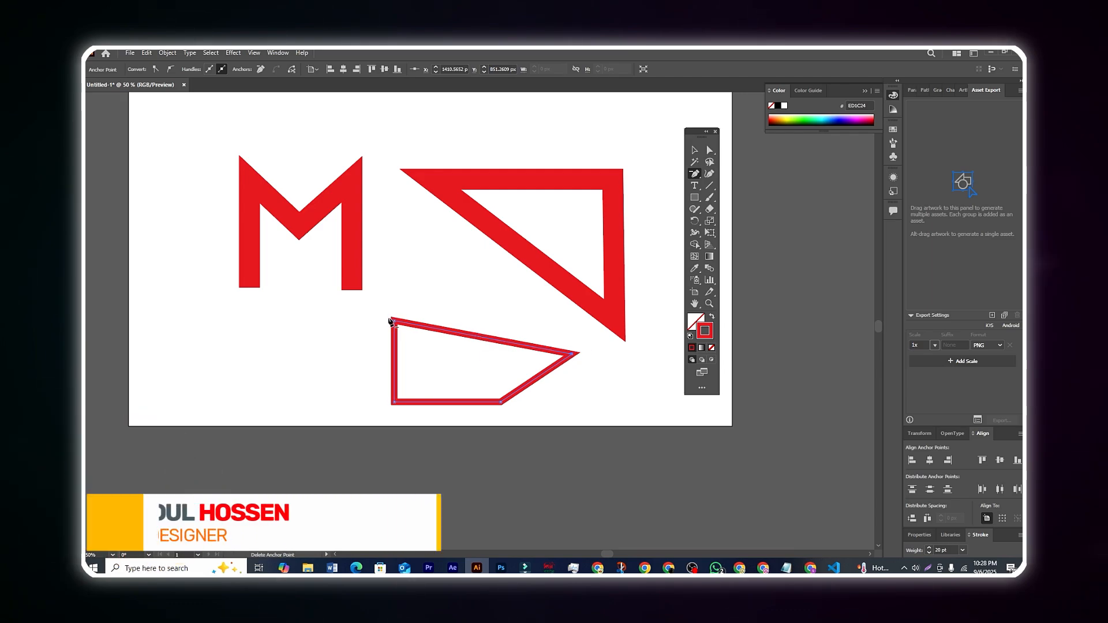
click(571, 354)
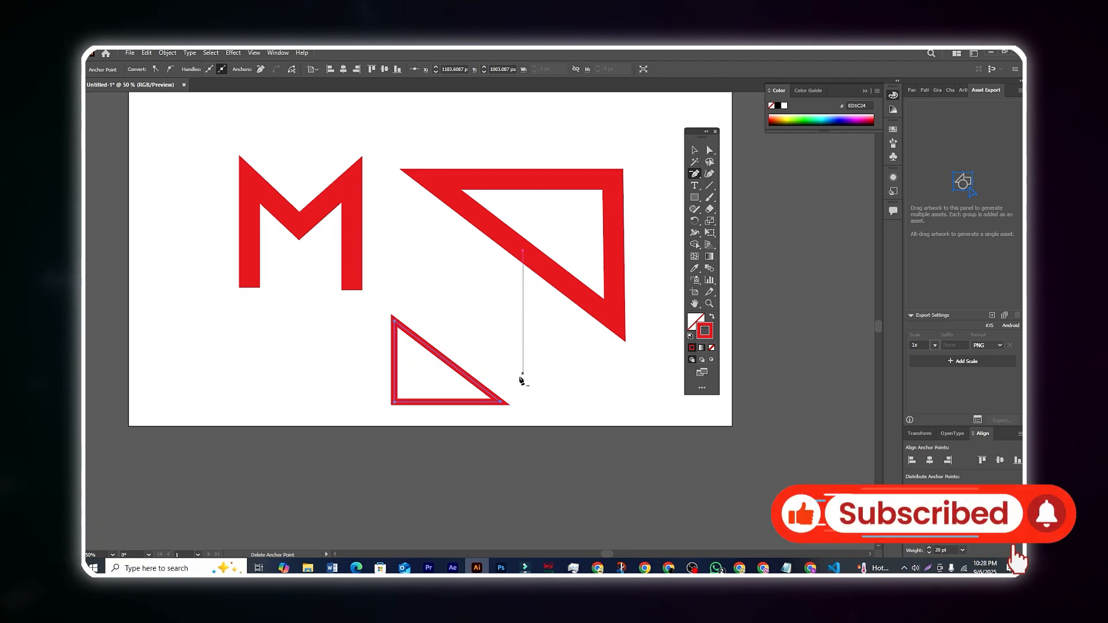
click(502, 403)
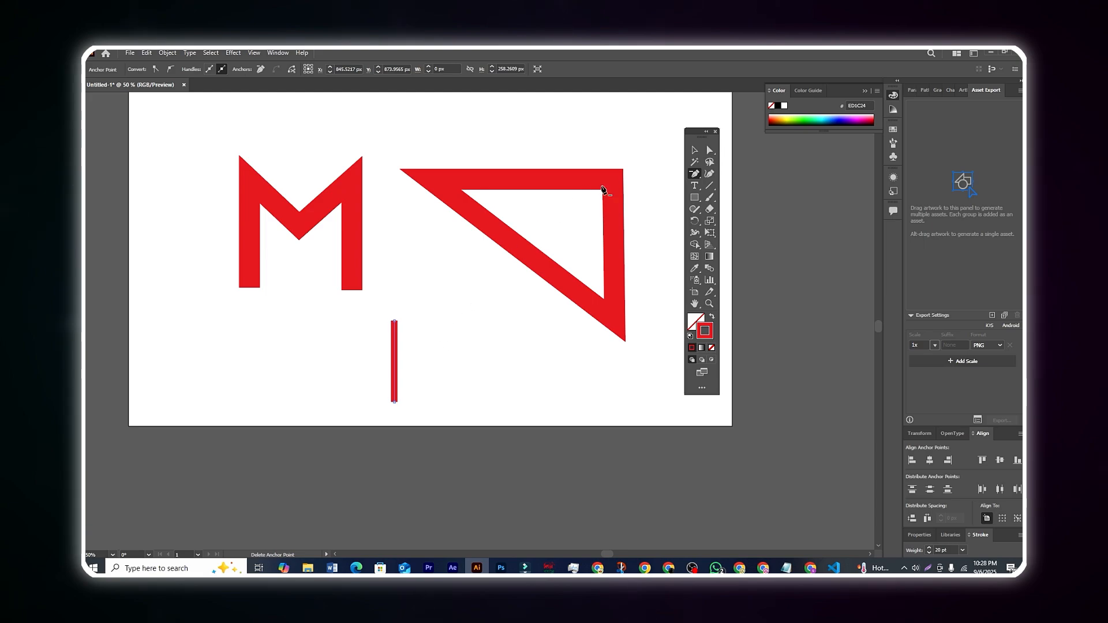
Bend the short vertical line to the right with the Anchor Point Tool and pull its upper and lower handles outward.
click(696, 174)
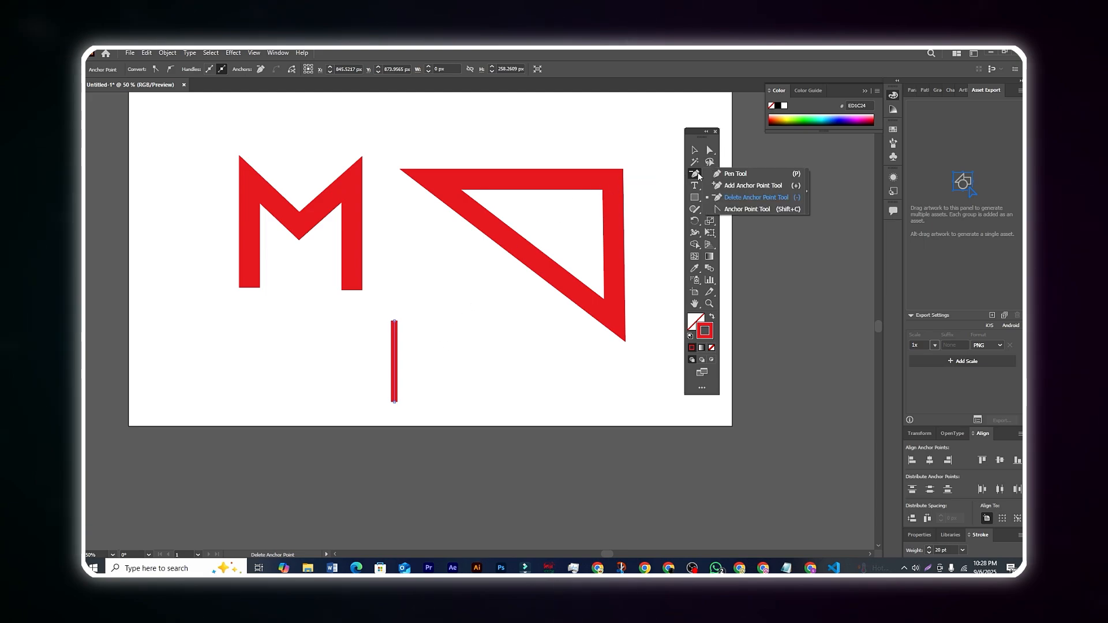
click(760, 208)
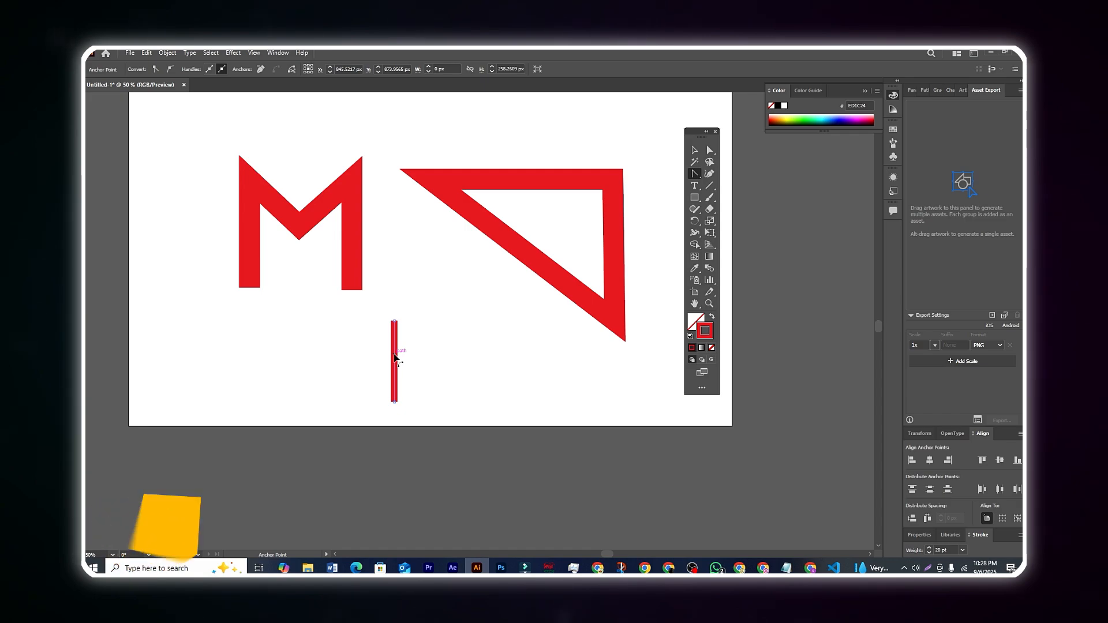
drag(394, 354, 415, 362)
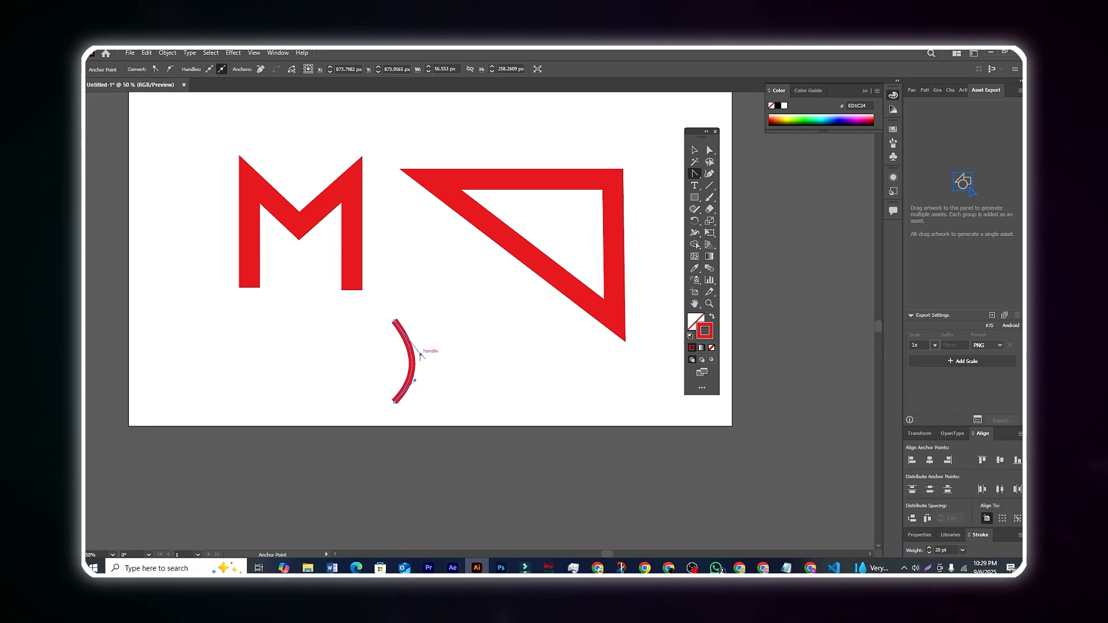
drag(423, 353, 447, 303)
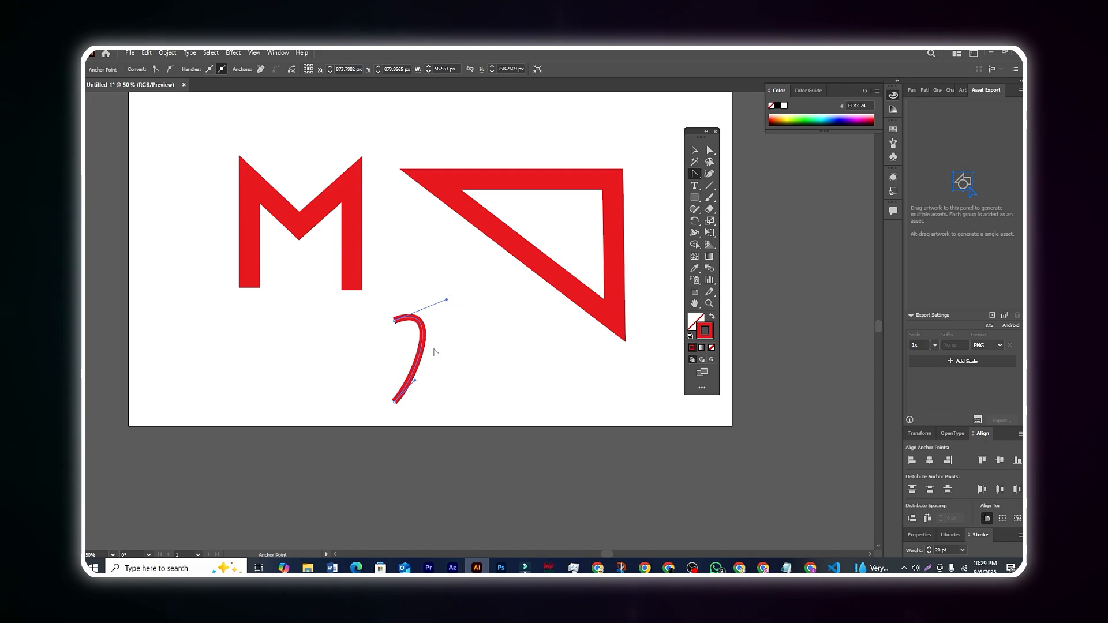
drag(415, 381, 443, 476)
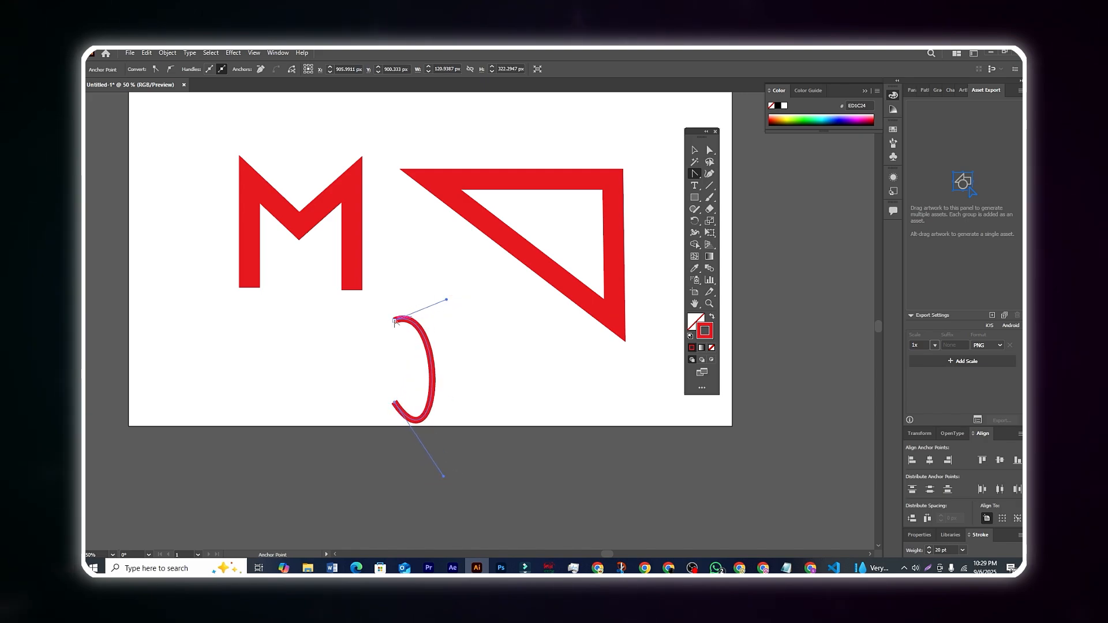
Pull new handles from the curve's upper anchor point and adjust both ends' handles into a wider, rounder open arc, about 131 px wide.
drag(394, 321, 442, 270)
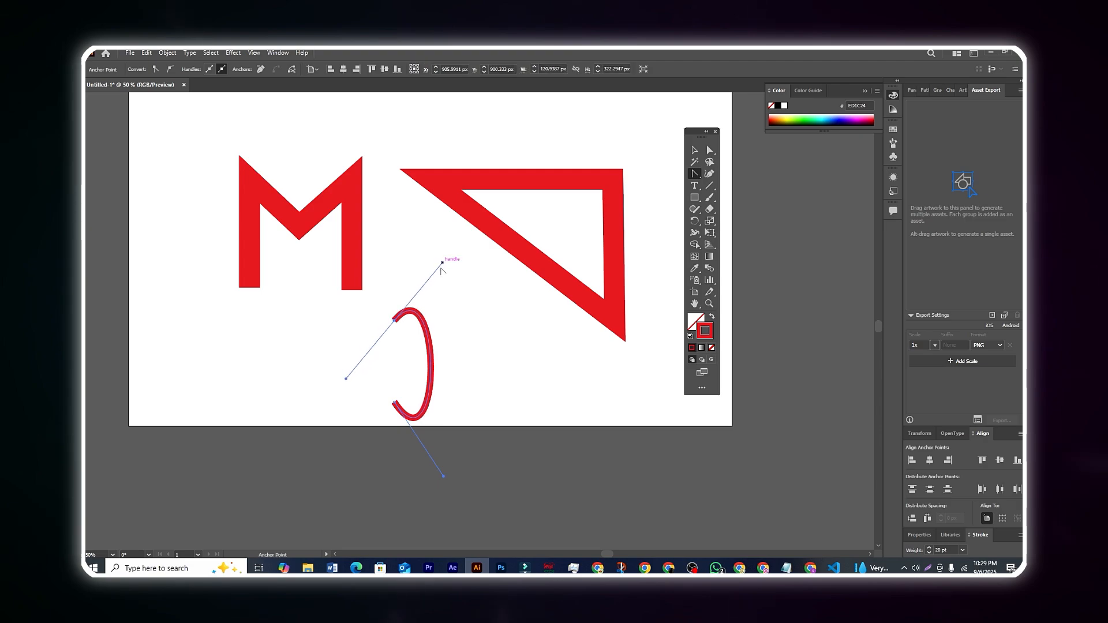
mouse_move(443, 476)
mouse_down()
mouse_move(425, 479)
mouse_move(456, 481)
mouse_up()
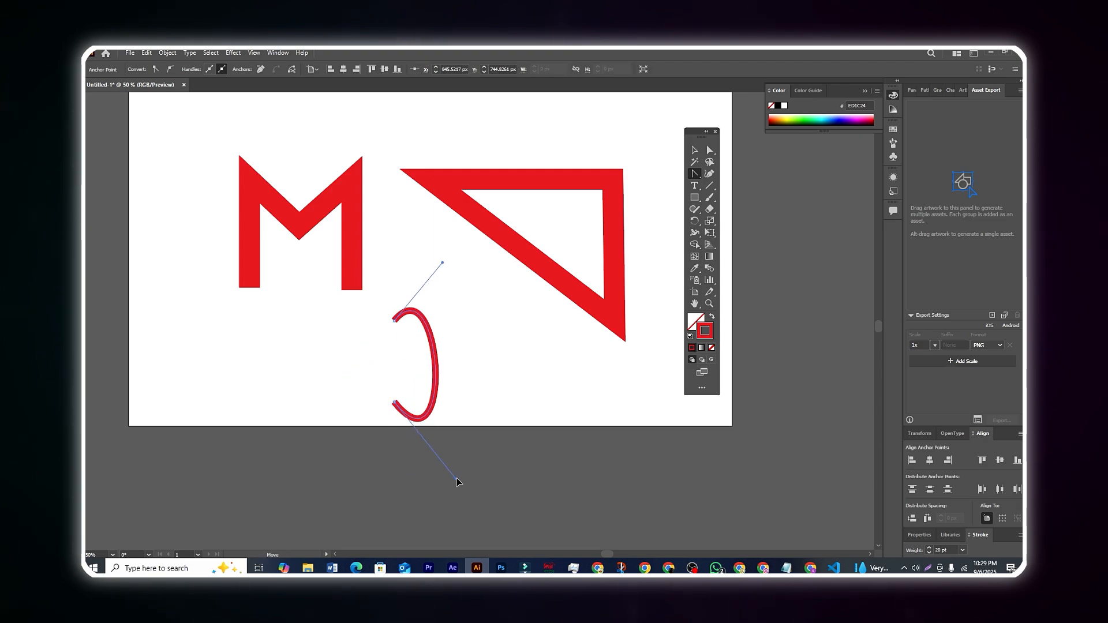
drag(442, 262, 519, 306)
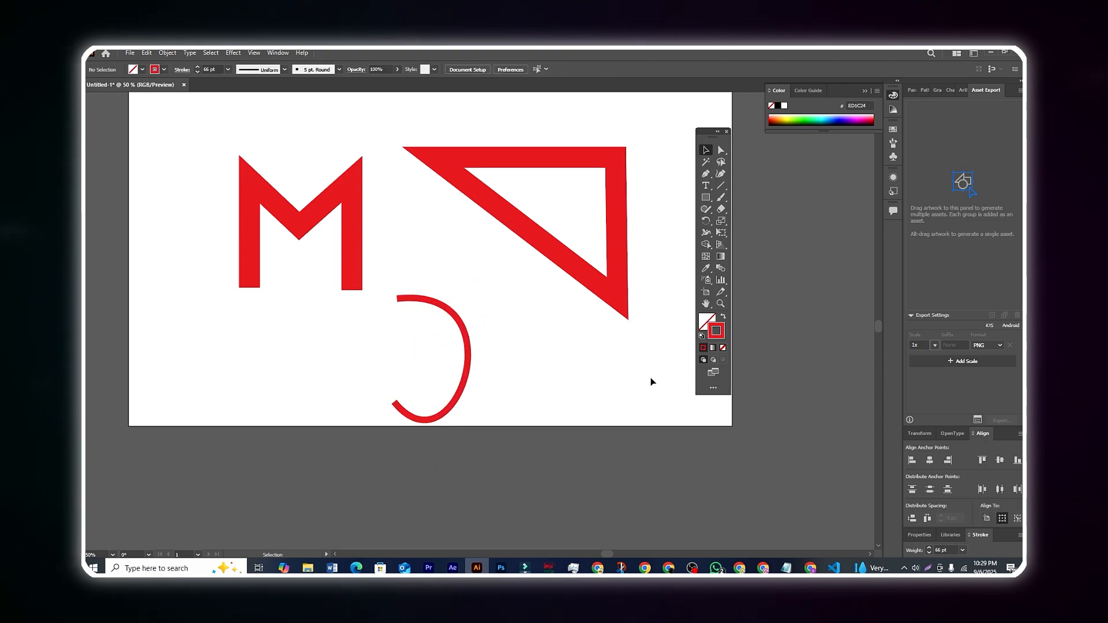
scroll(642, 374, up, 2)
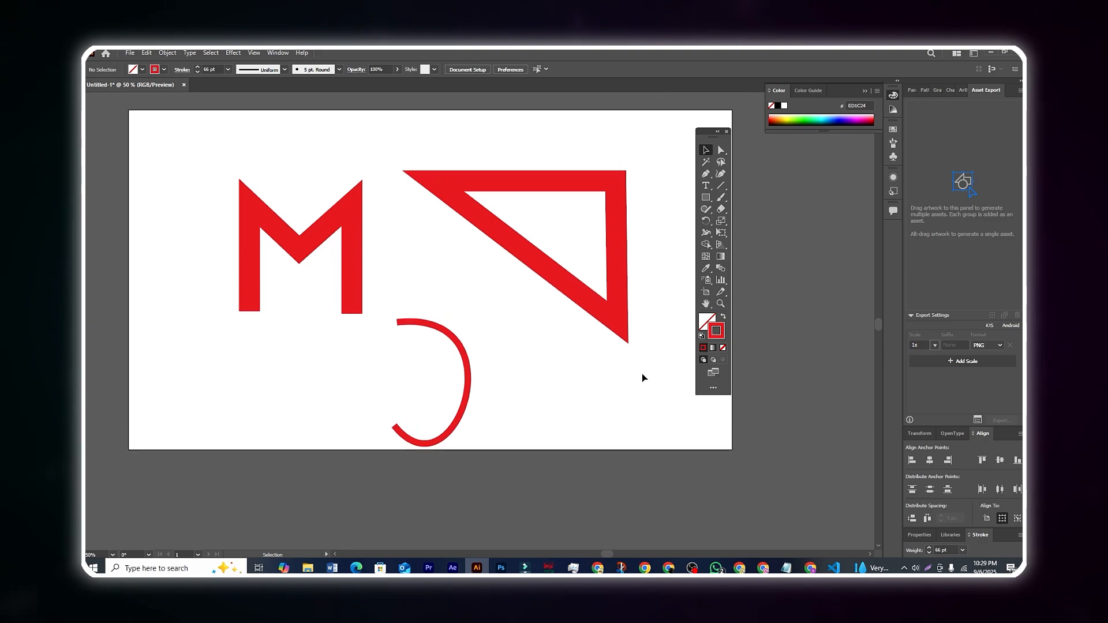